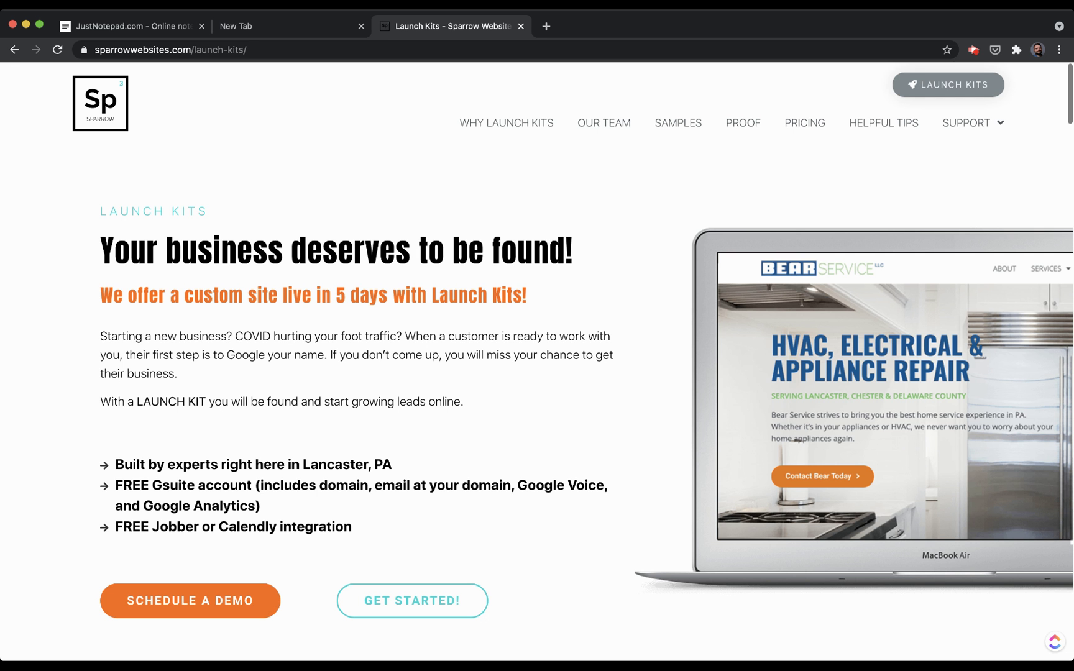
Step: Close the Sparrow Websites Launch Kits tab
{"action": "left_click", "coordinate": [521, 26]}
Step: Write Handyman, handyman services, plumbing and carpentry on separate note lines, then select all
{"action": "left_click", "coordinate": [192, 19]}
{"action": "left_click", "coordinate": [189, 236]}
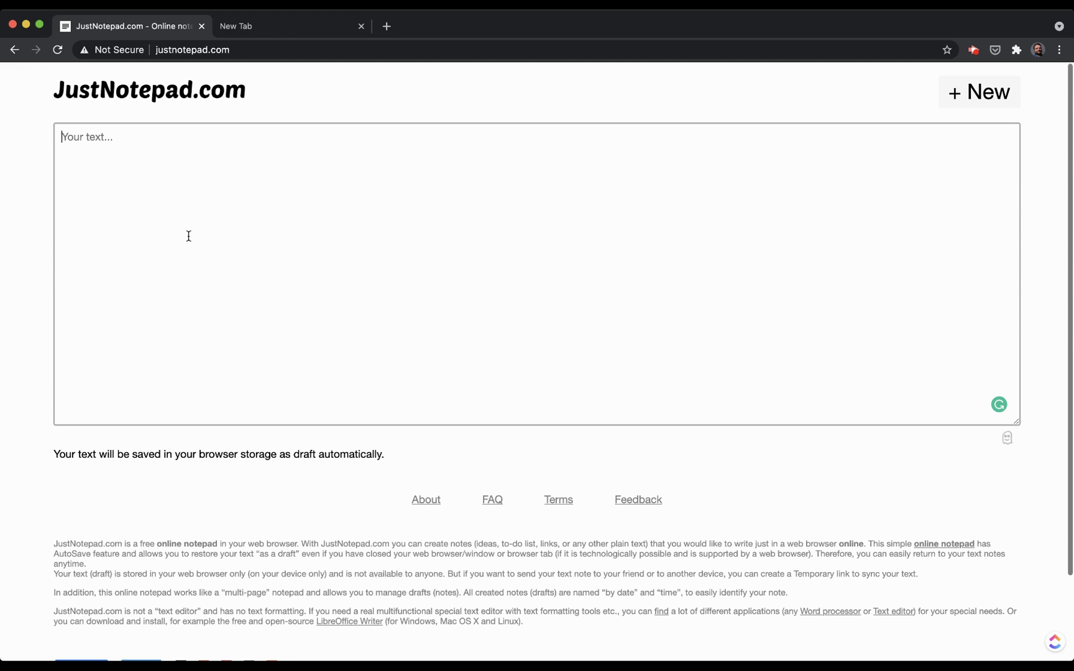
{"action": "type", "text": "H"}
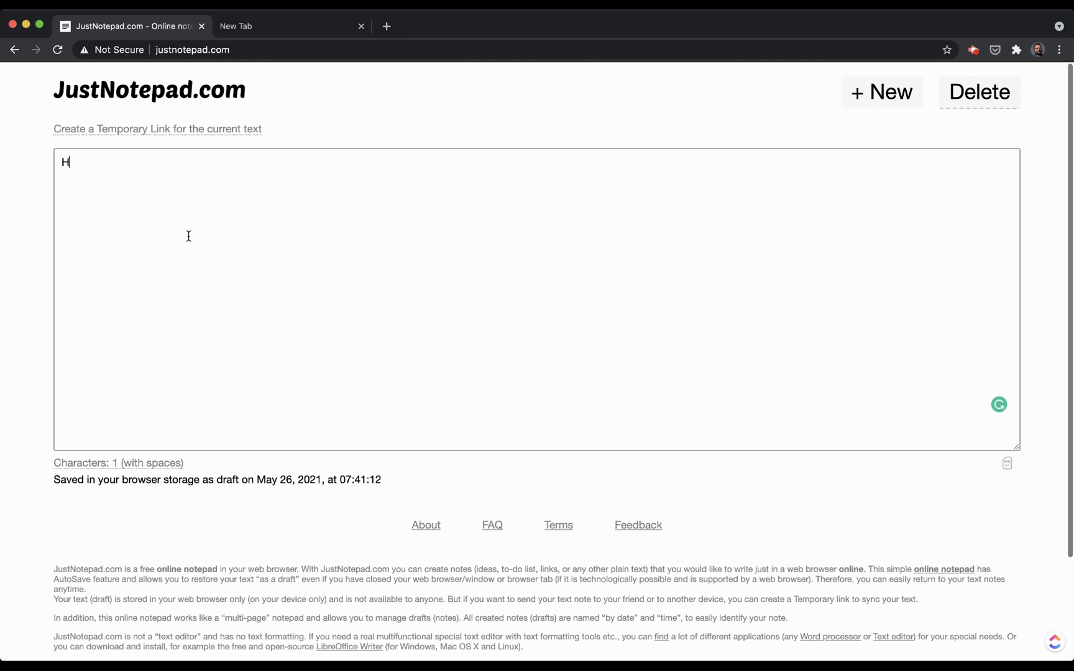
{"action": "type", "text": "andy"}
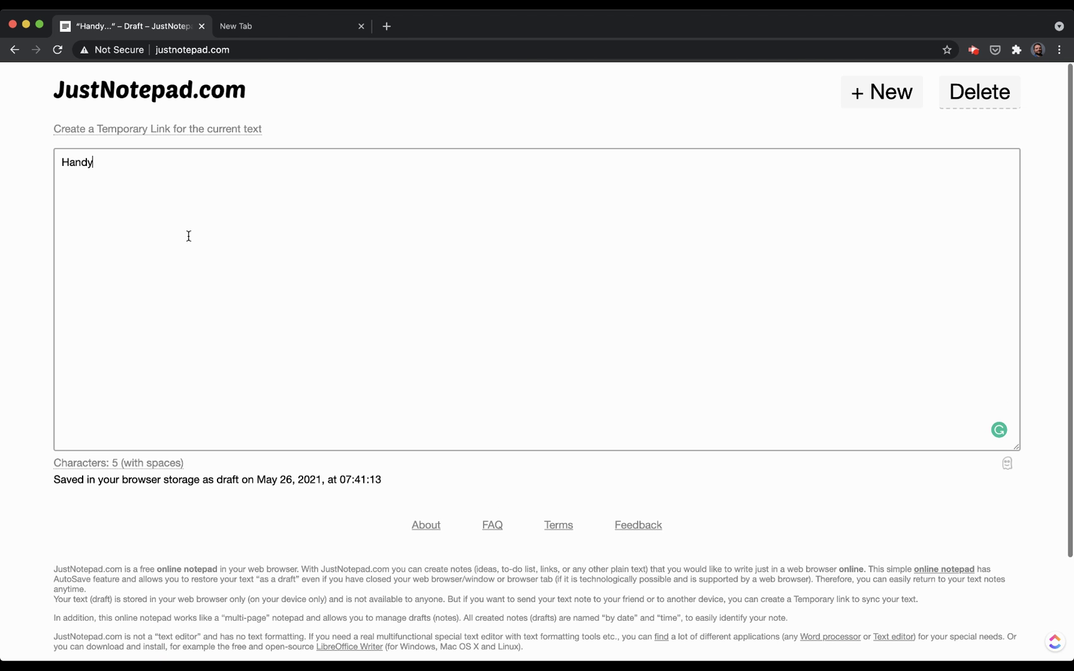
{"action": "type", "text": "man"}
{"action": "key", "text": "Return"}
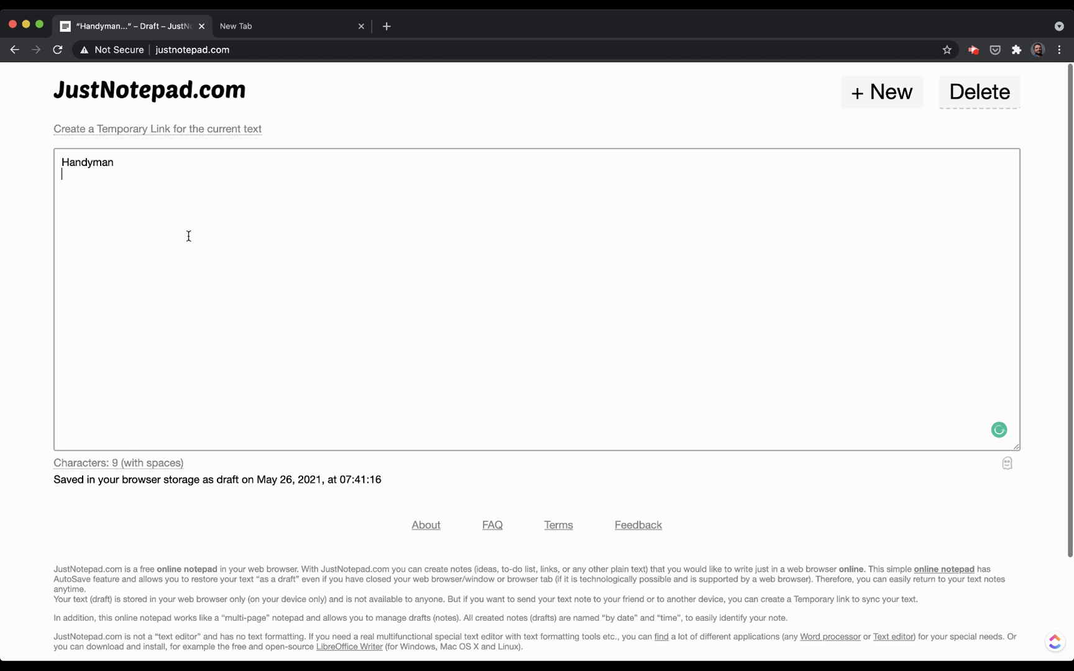
{"action": "type", "text": "handyman"}
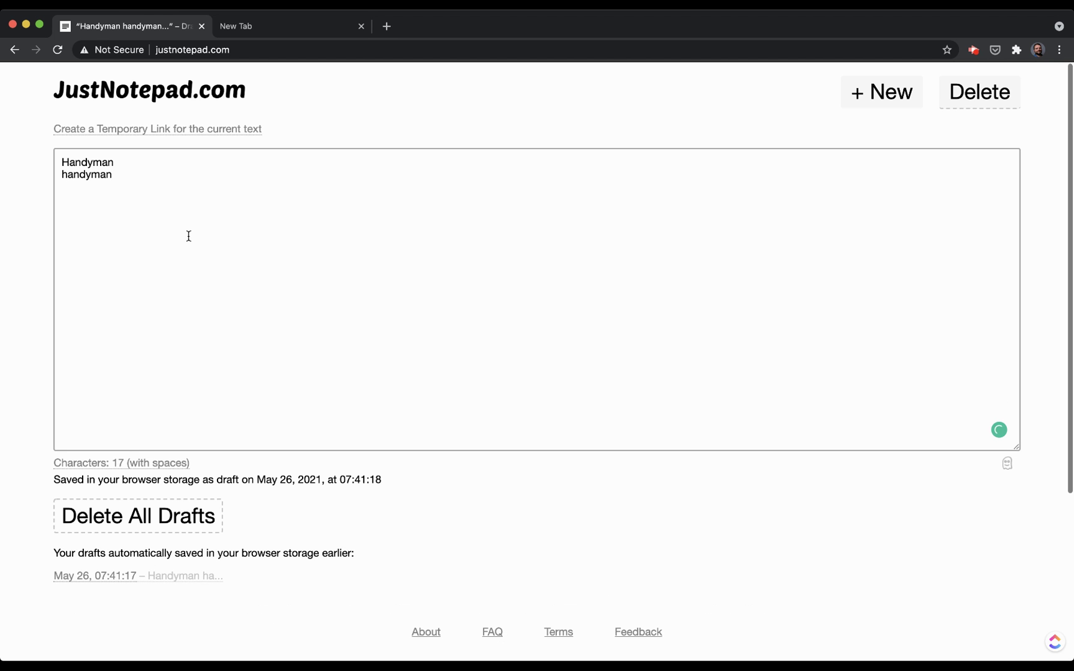
{"action": "type", "text": " services"}
{"action": "key", "text": "Return"}
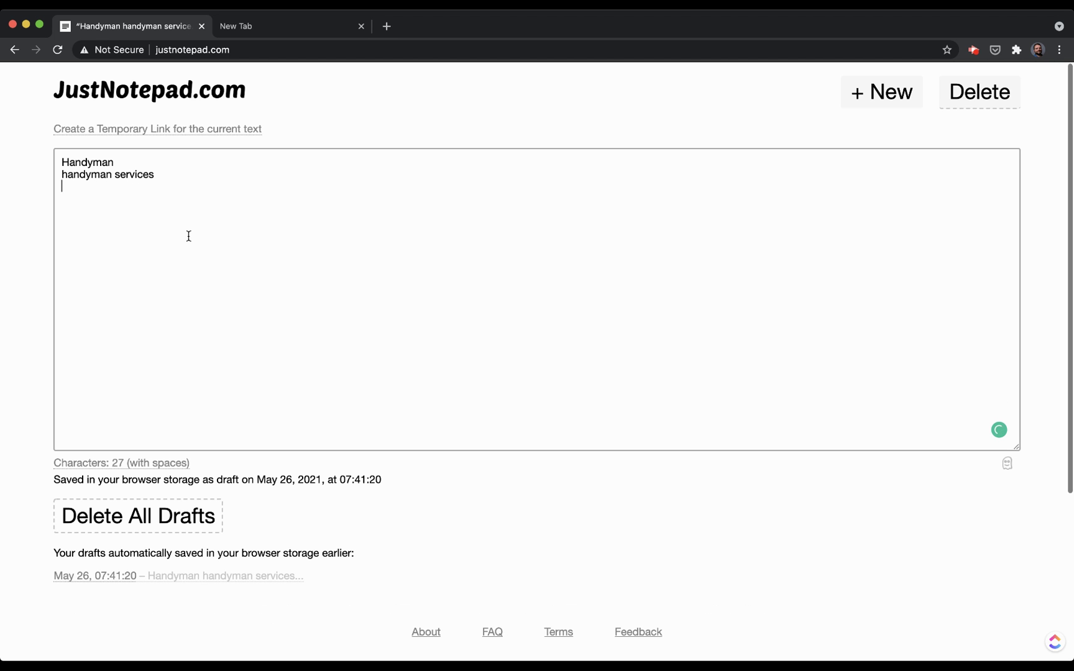
{"action": "type", "text": "plumbing"}
{"action": "key", "text": "Return"}
{"action": "type", "text": "carpent"}
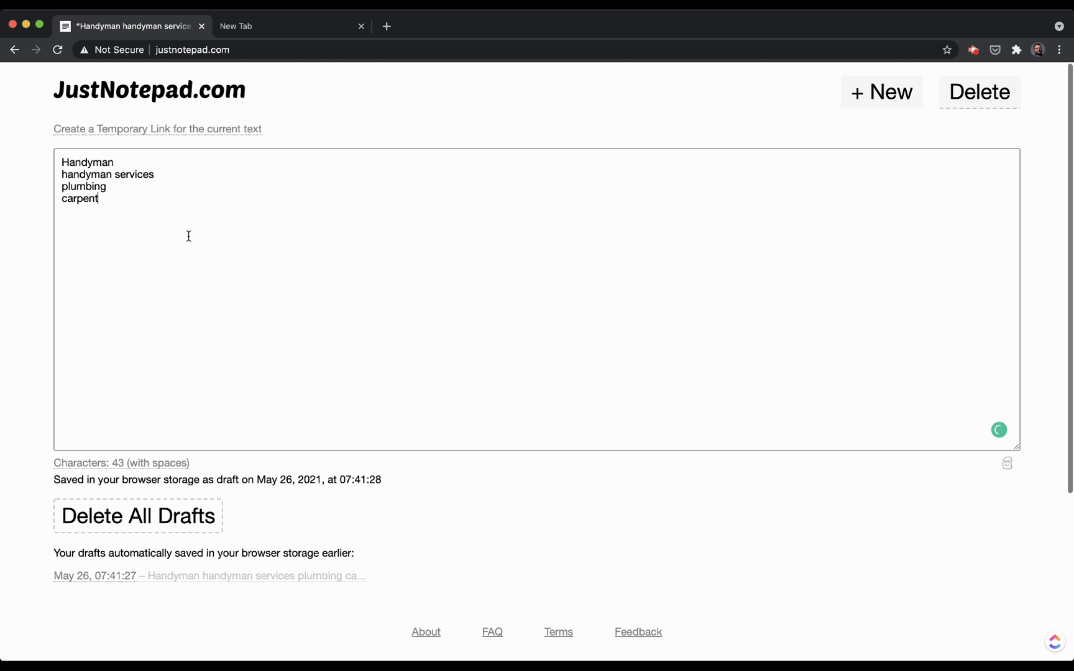
{"action": "type", "text": "ry"}
{"action": "key", "text": "super+a"}
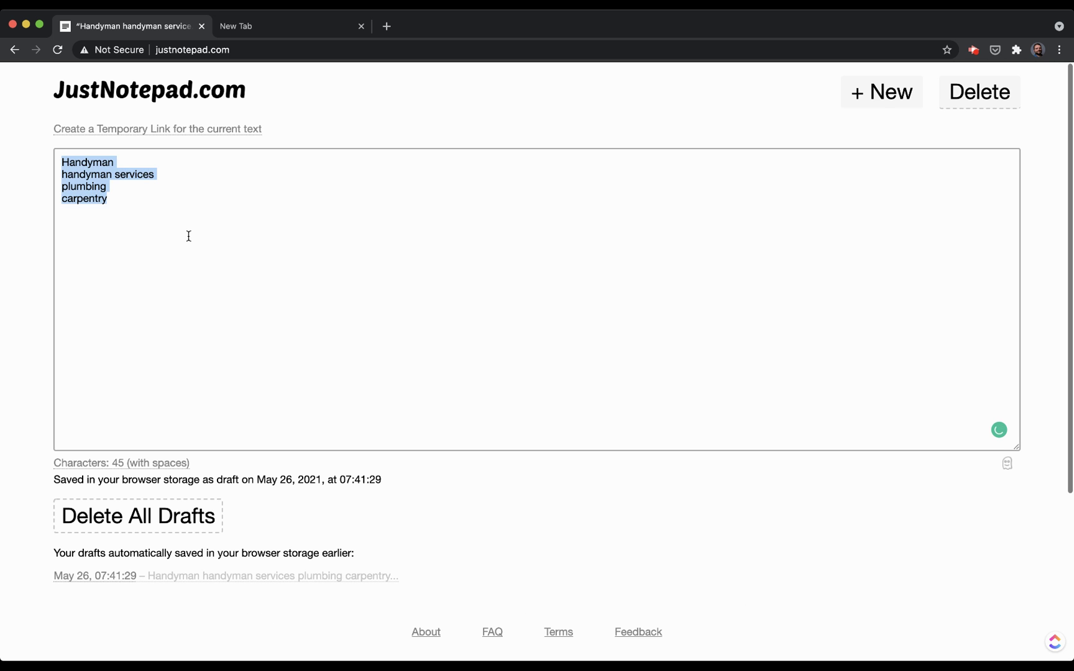
Step: Replace the list with lawn care, lawn treatment and natural lawn, then erase everything
{"action": "key", "text": "BackSpace"}
{"action": "type", "text": "lawn"}
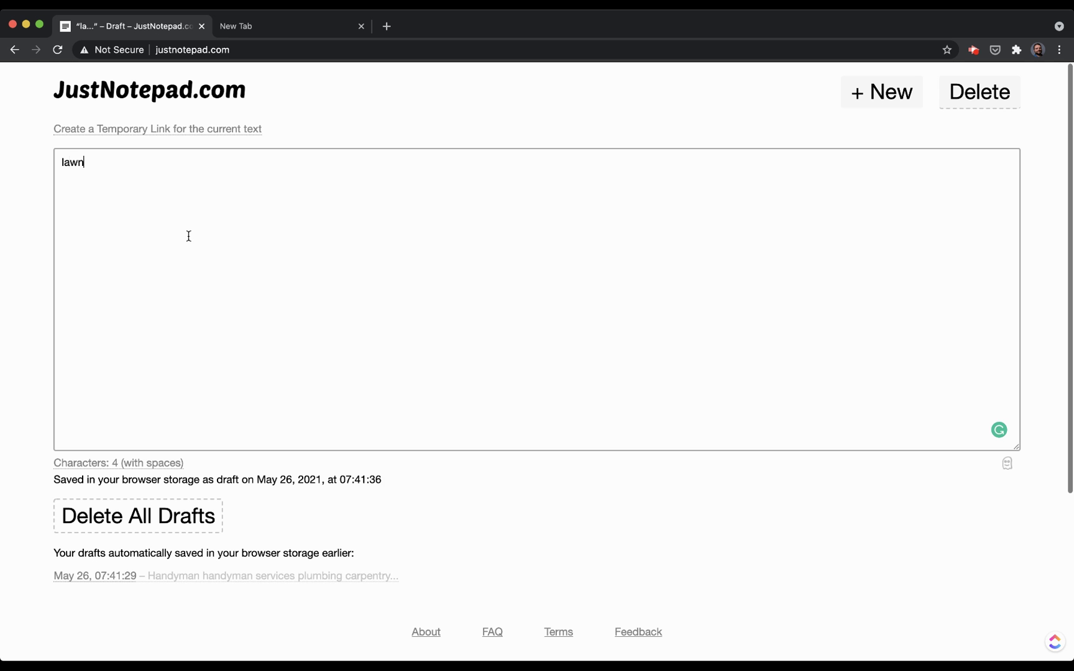
{"action": "key", "text": "BackSpace"}
{"action": "type", "text": "care"}
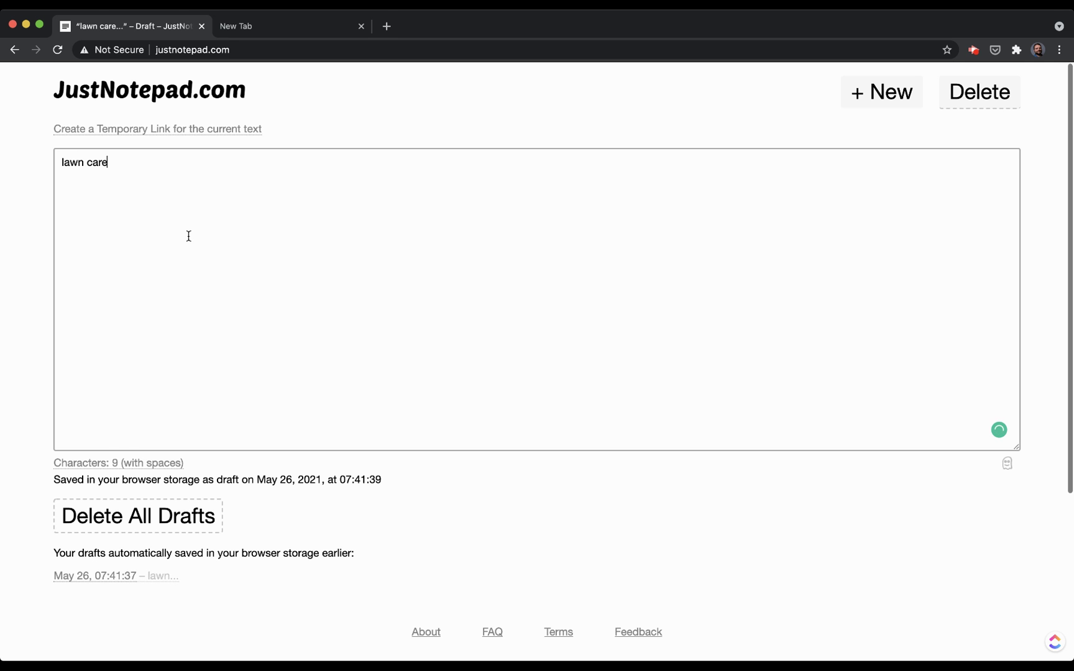
{"action": "key", "text": "Return"}
{"action": "type", "text": "lawn tre"}
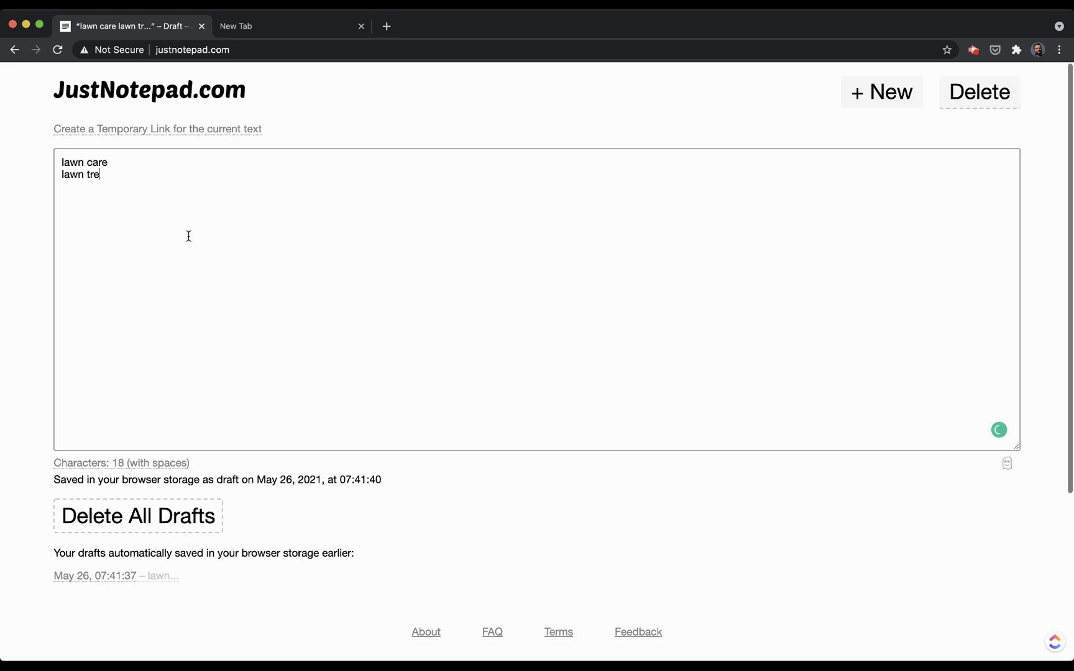
{"action": "type", "text": "atment"}
{"action": "key", "text": "Return"}
{"action": "type", "text": "nat"}
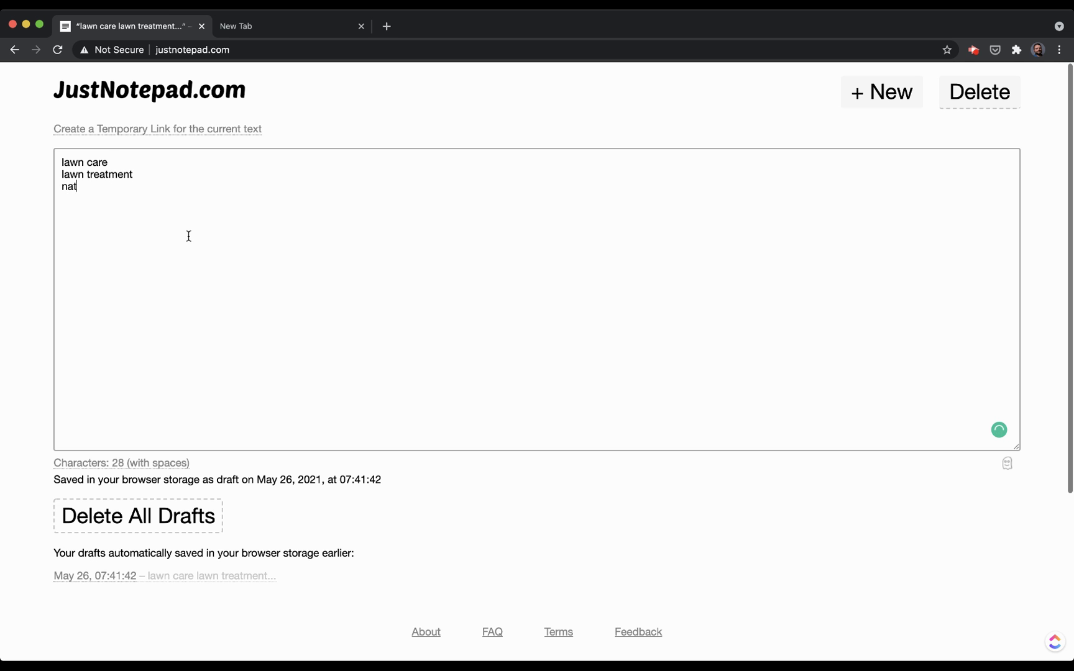
{"action": "type", "text": "ural lawn"}
{"action": "key", "text": "super+a"}
{"action": "key", "text": "BackSpace"}
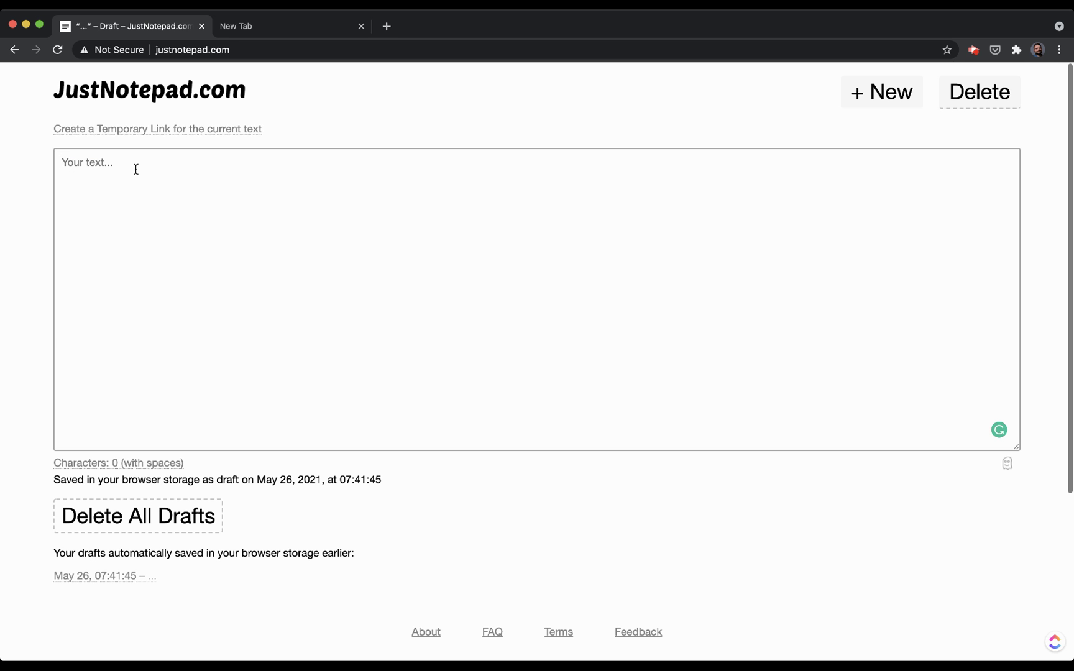
Step: Close the notepad, load google.com and enter 'handyman' in the search box
{"action": "left_click", "coordinate": [202, 26]}
{"action": "type", "text": "goo"}
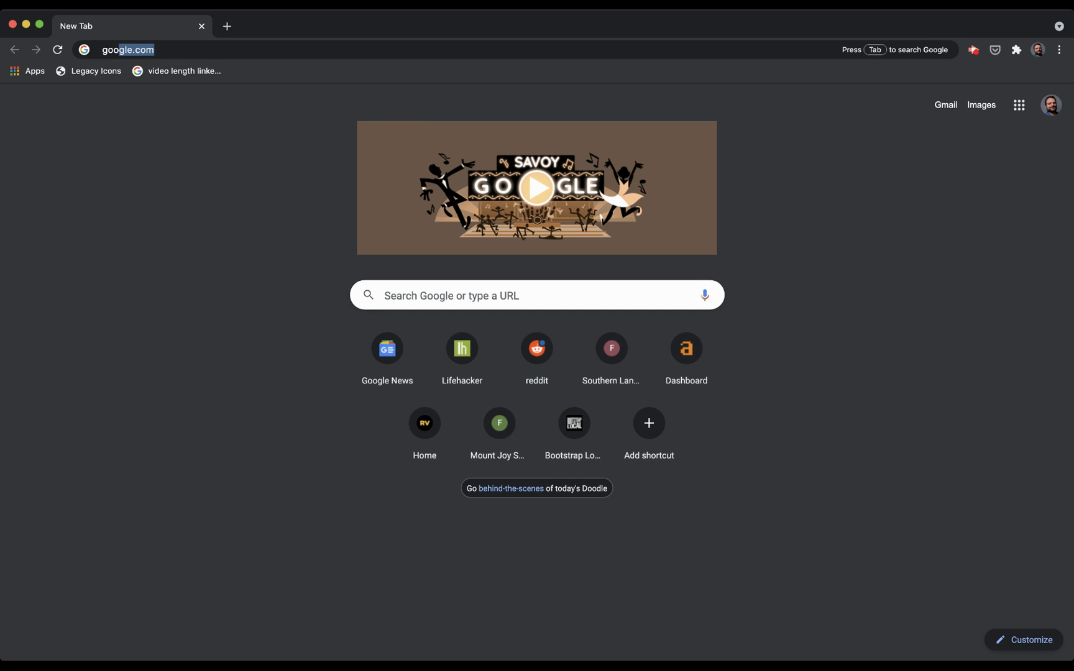
{"action": "key", "text": "Return"}
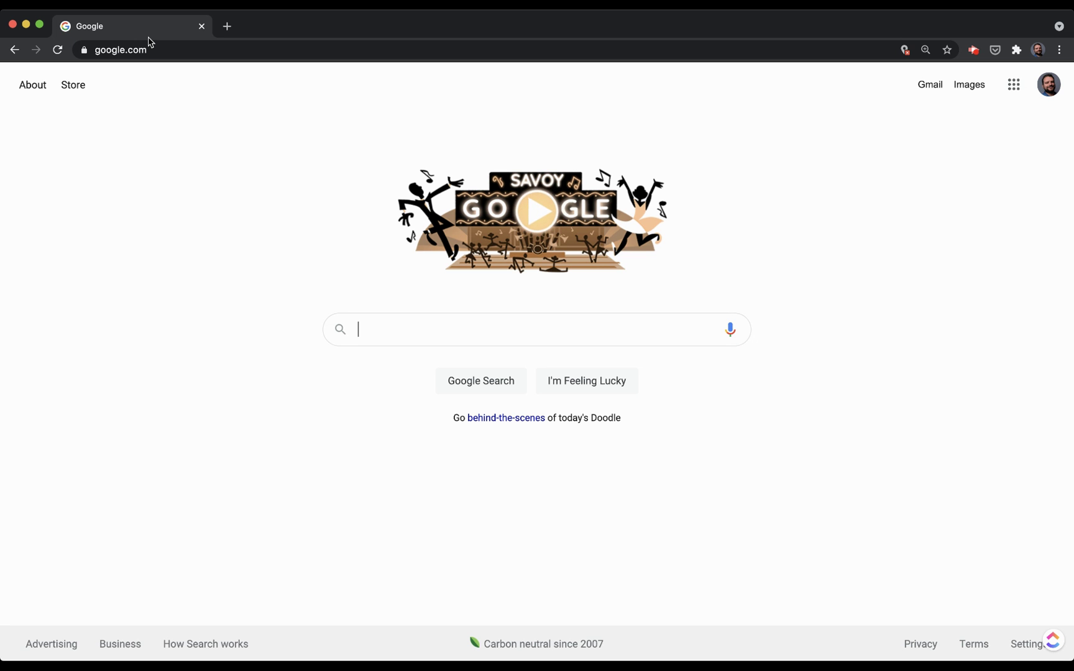
{"action": "type", "text": "handy"}
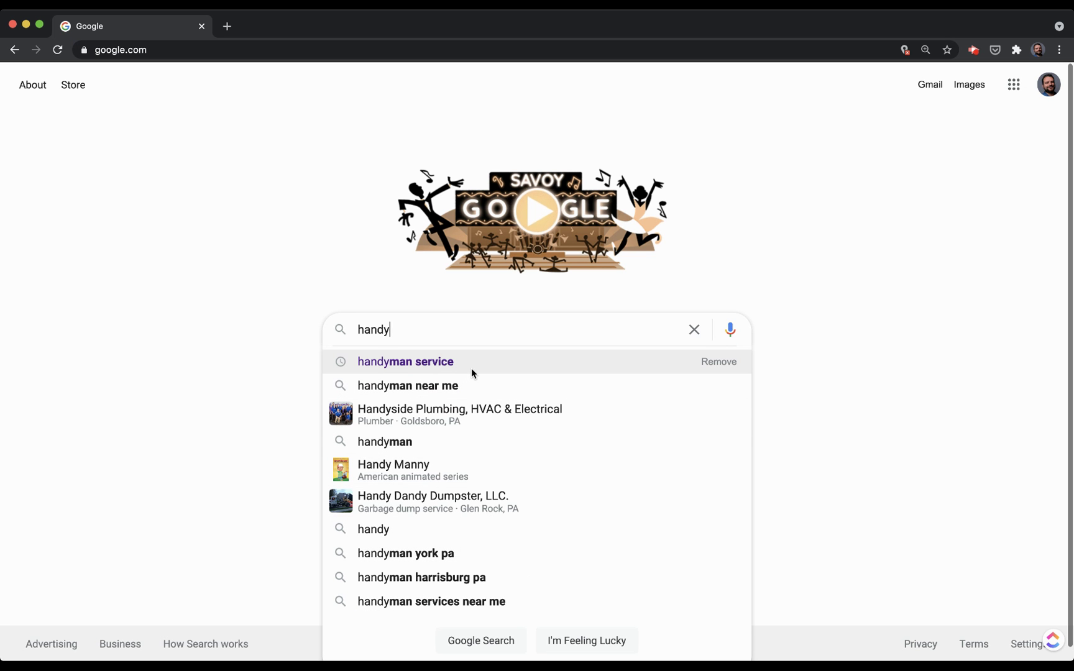
{"action": "type", "text": "man"}
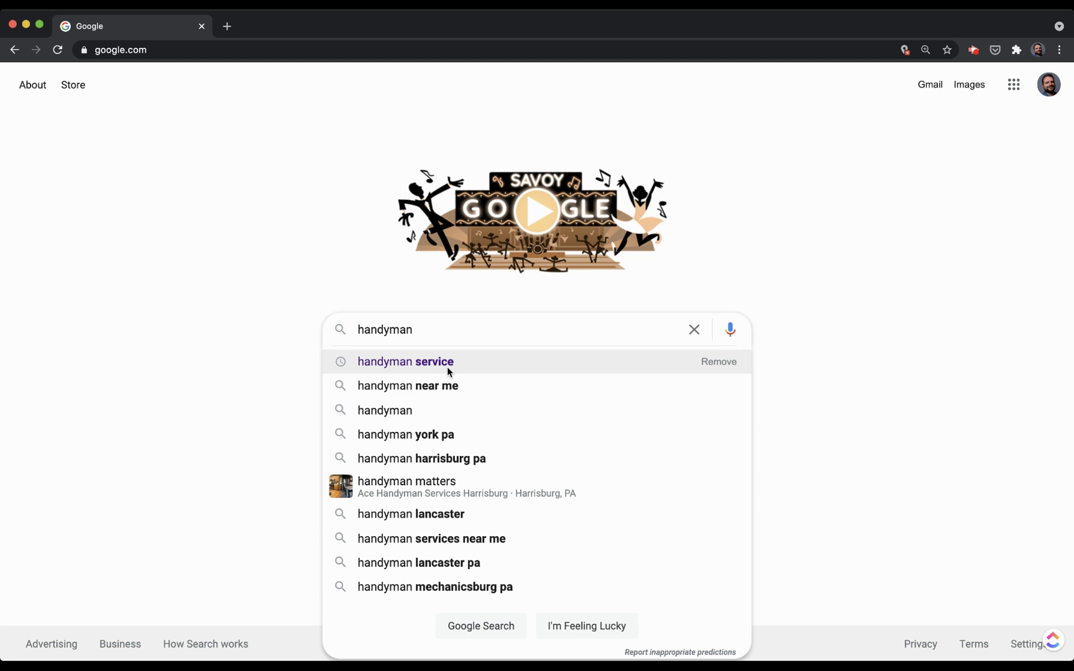
Step: Extend the query to 'handyman service' to review its suggestions, then select the text
{"action": "type", "text": "service"}
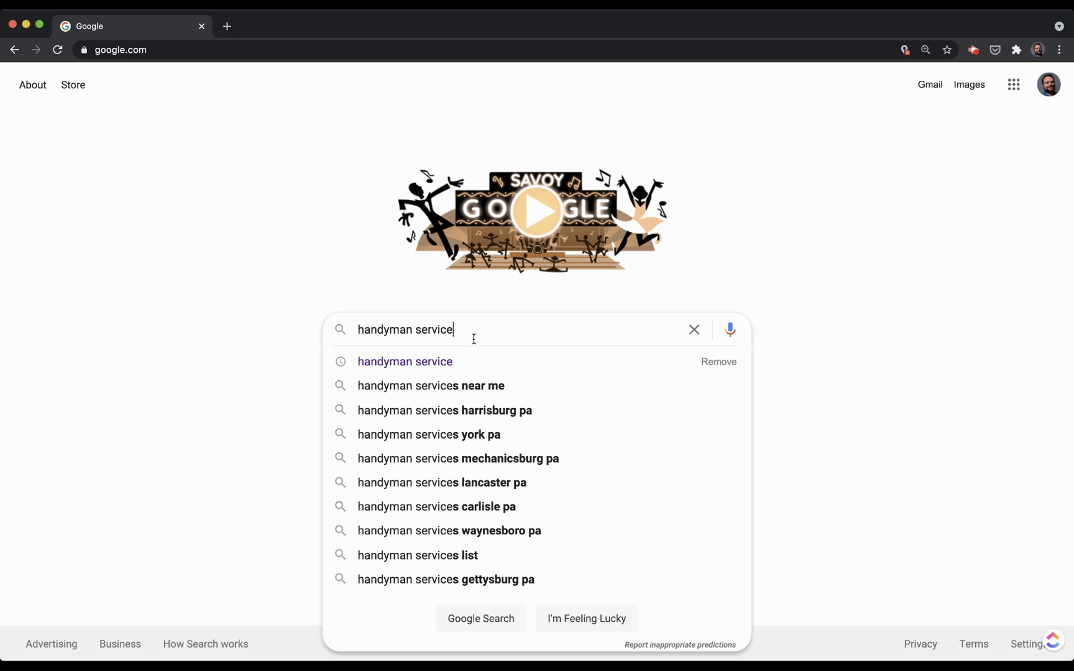
{"action": "key", "text": "super+a"}
Step: Review suggestions for 'plumbing', then replace it with 'handyman' and search
{"action": "type", "text": "plumbing"}
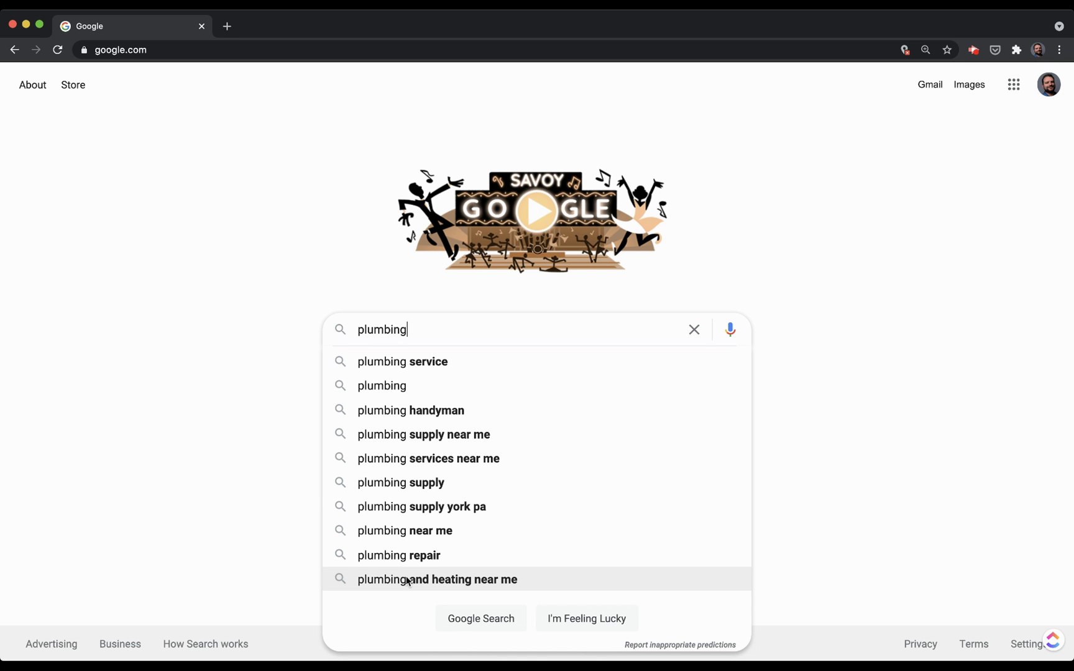
{"action": "key", "text": "super+a"}
{"action": "type", "text": "han"}
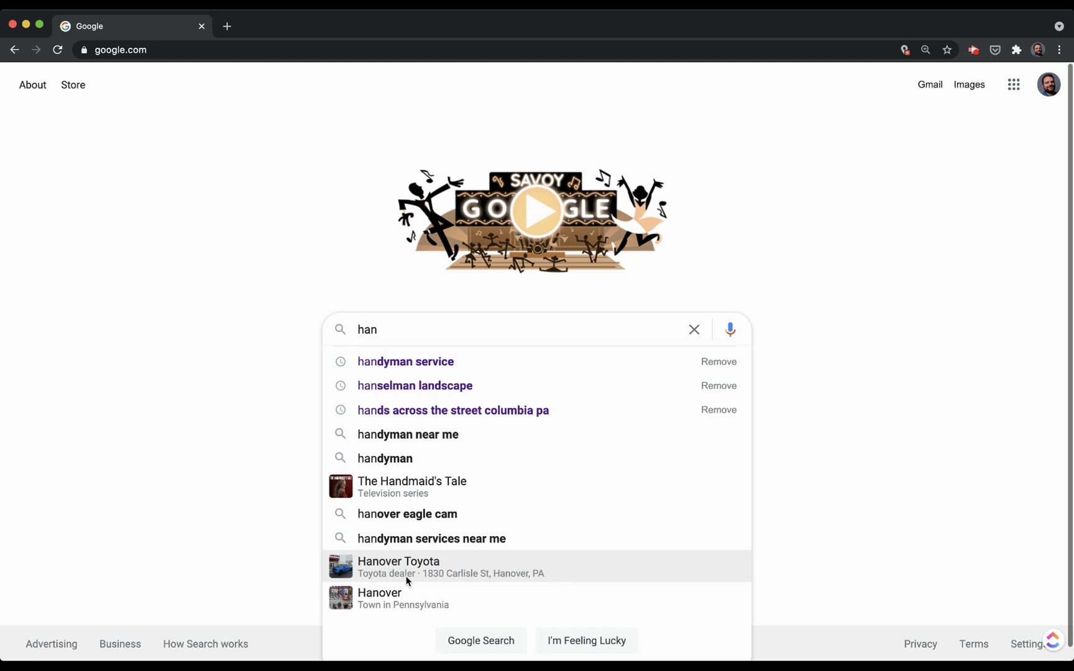
{"action": "type", "text": "dyman"}
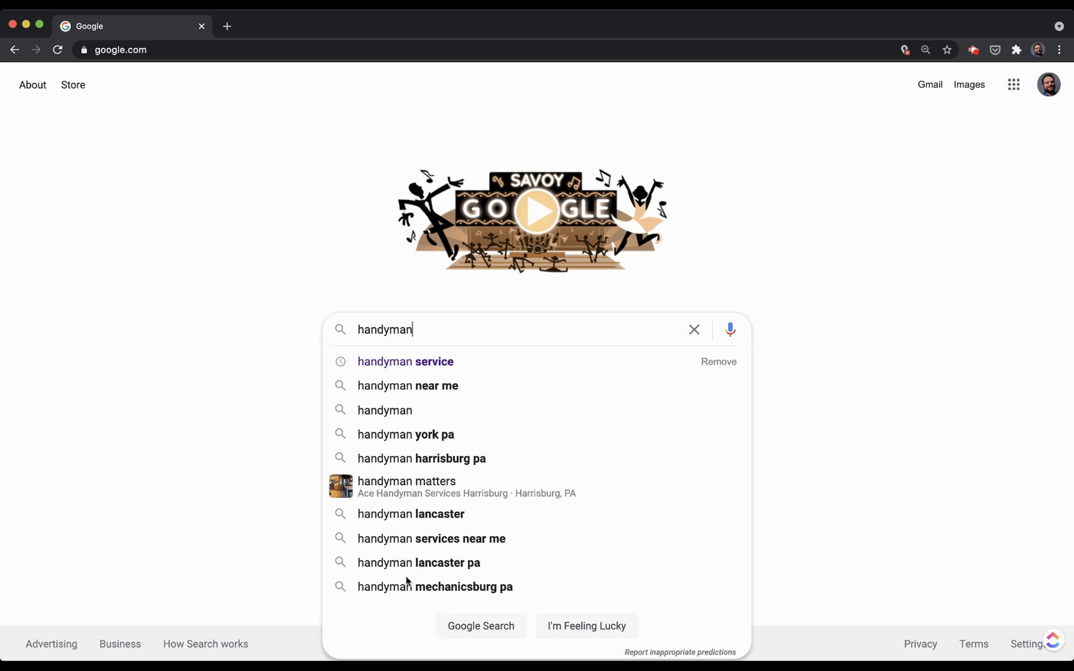
{"action": "key", "text": "Return"}
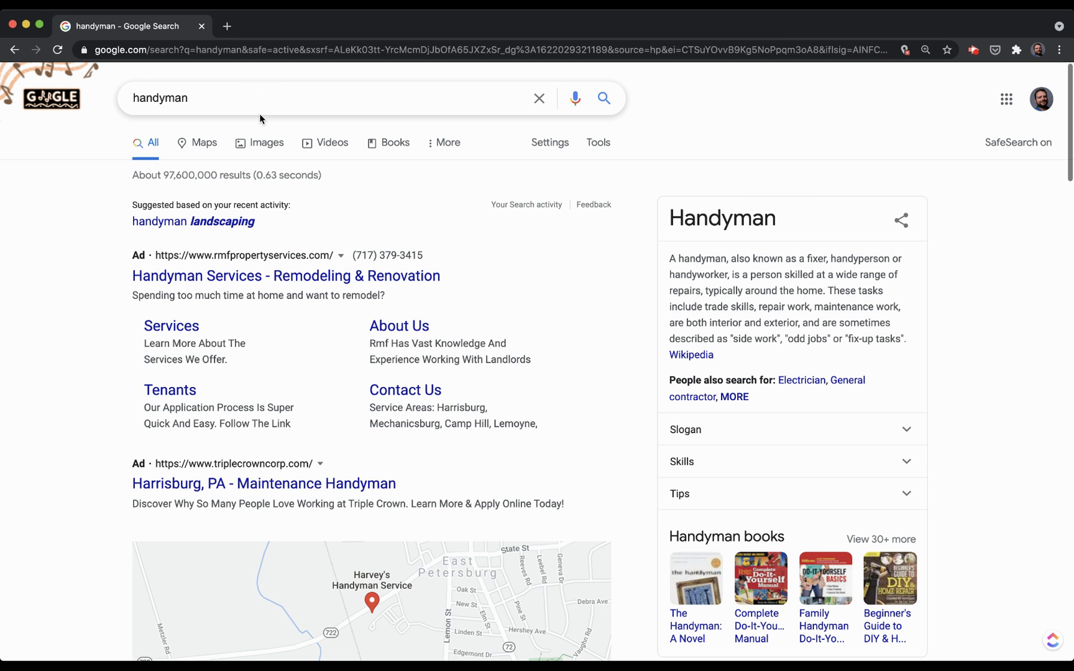
Step: Expand and collapse the 'find a good local handyman' and hiring questions in People also ask
{"action": "scroll", "coordinate": [290, 162], "scroll_direction": "down", "scroll_amount": 6}
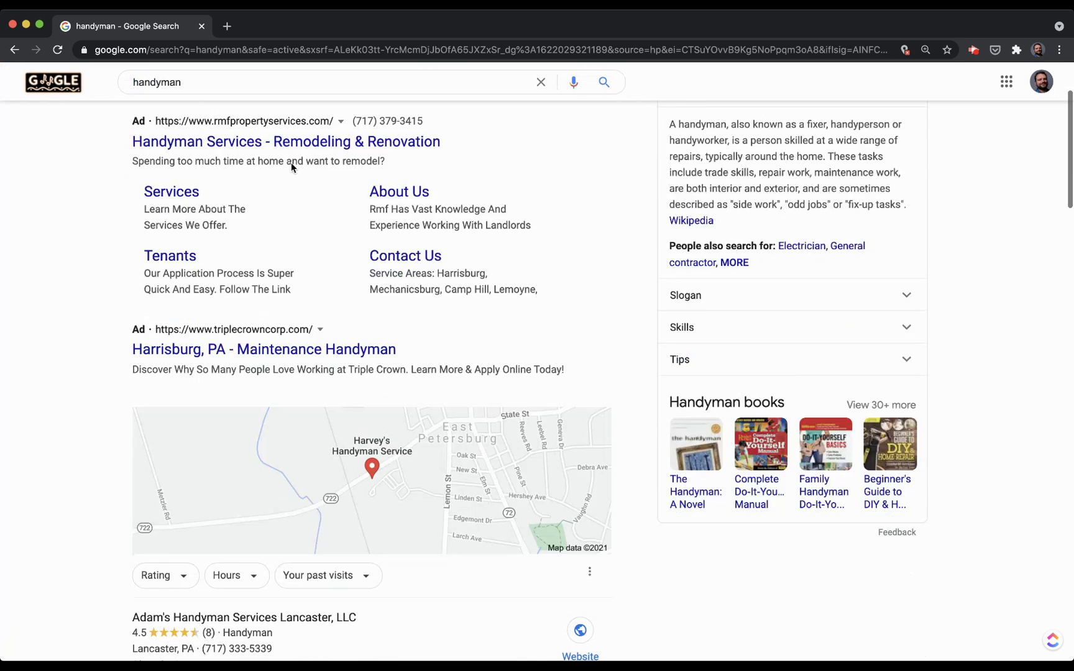
{"action": "scroll", "coordinate": [291, 162], "scroll_direction": "down", "scroll_amount": 8}
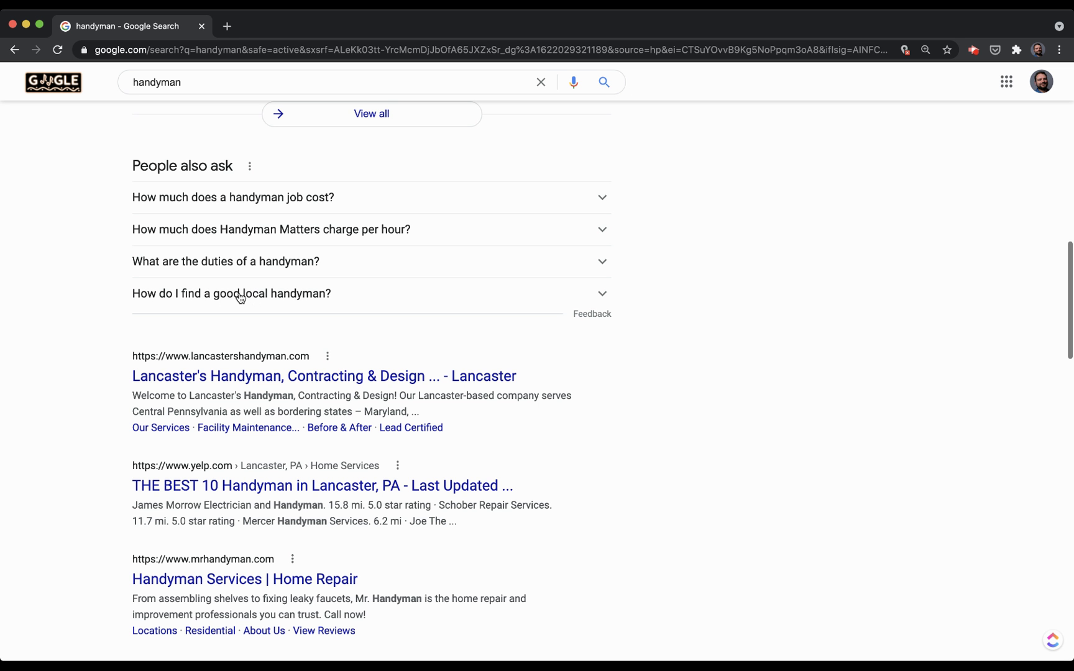
{"action": "left_click", "coordinate": [240, 296]}
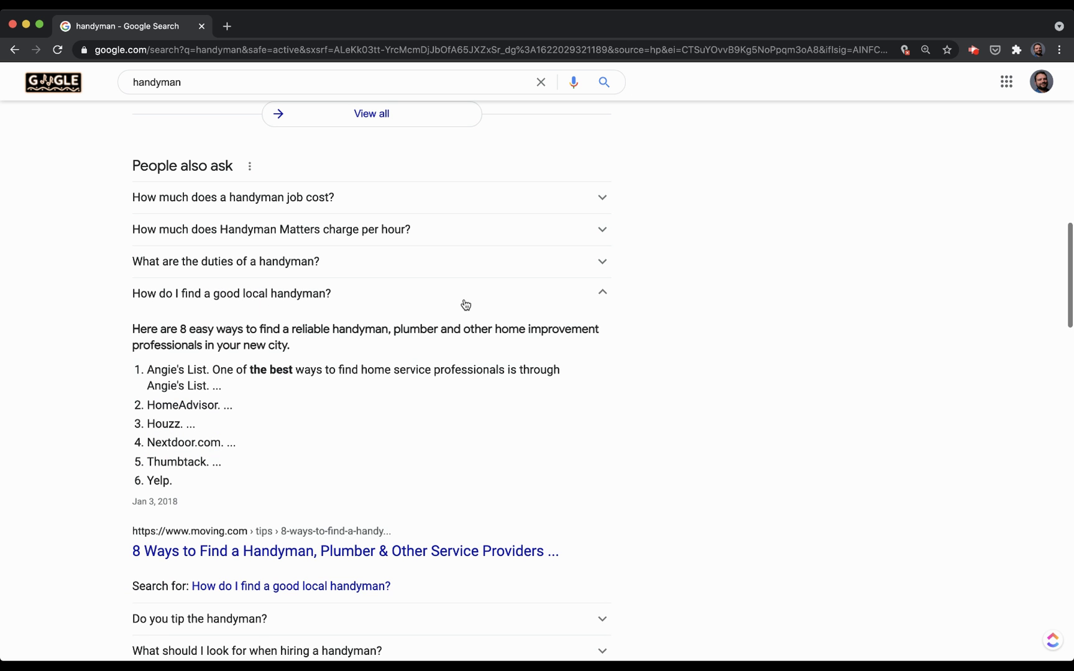
{"action": "left_click", "coordinate": [428, 302]}
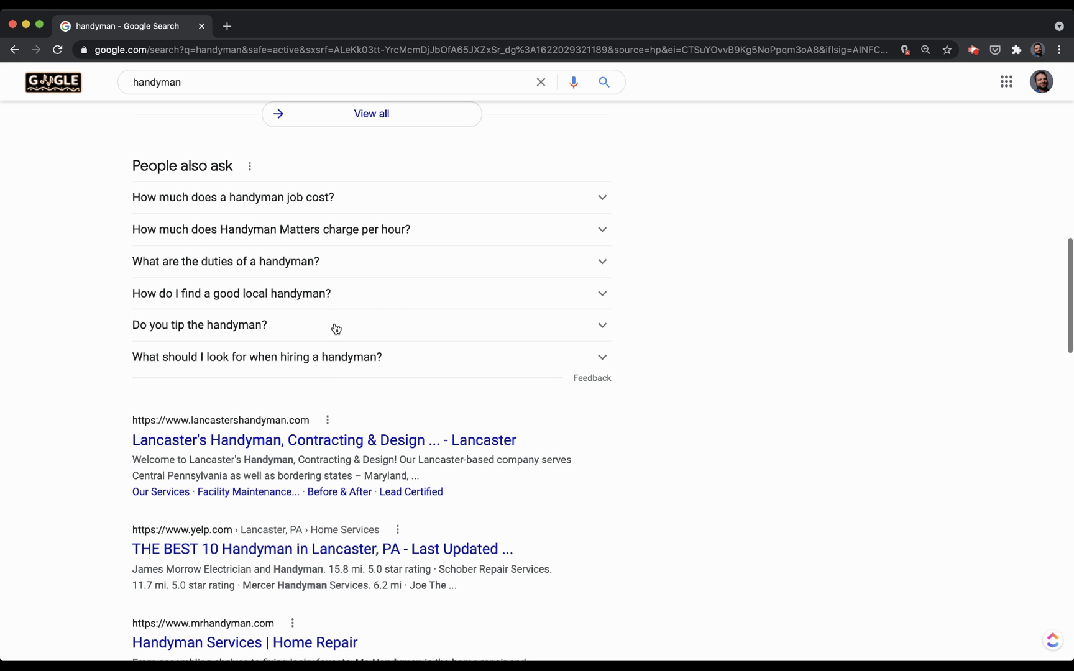
{"action": "left_click", "coordinate": [255, 359]}
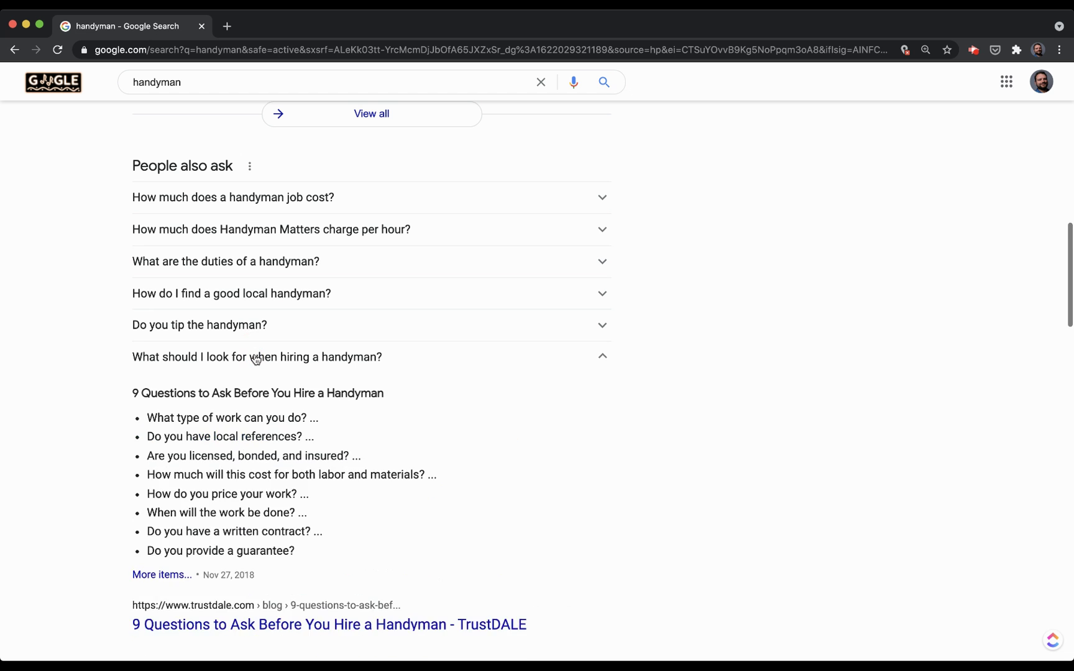
{"action": "left_click", "coordinate": [255, 359]}
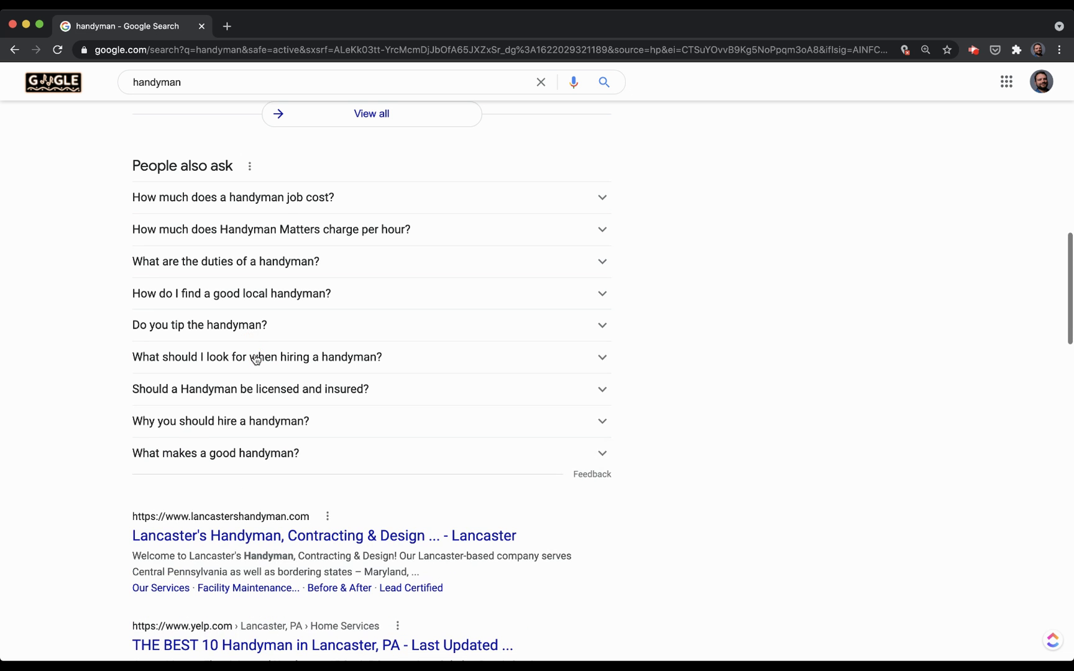
Step: Expand and collapse 'Should a Handyman be licensed and insured?', then select the query
{"action": "left_click", "coordinate": [258, 395]}
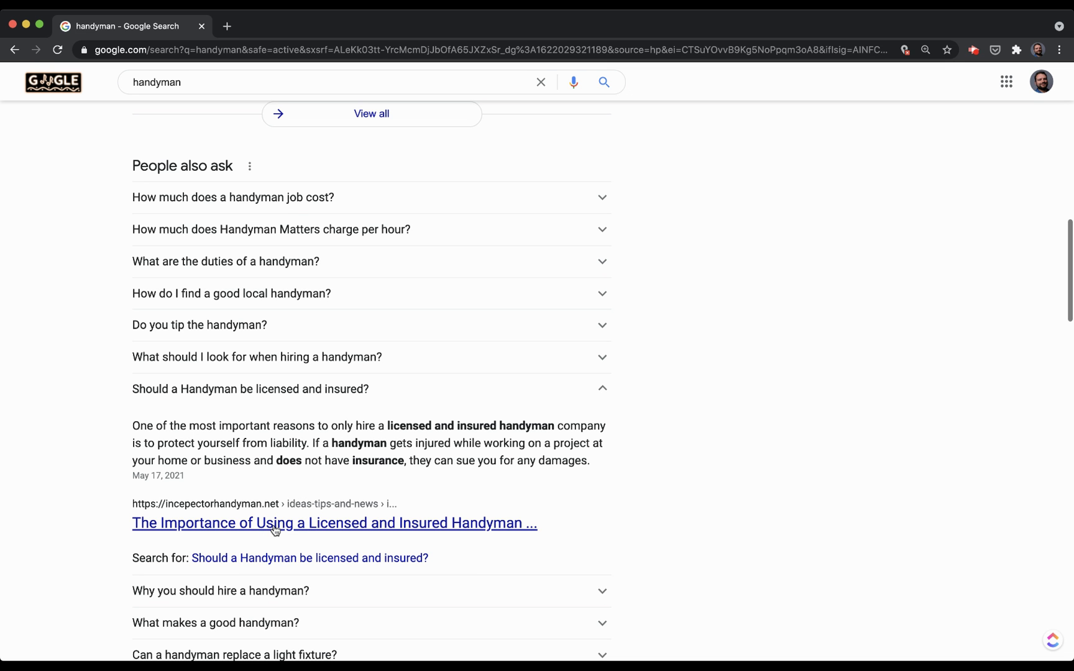
{"action": "left_click", "coordinate": [262, 398]}
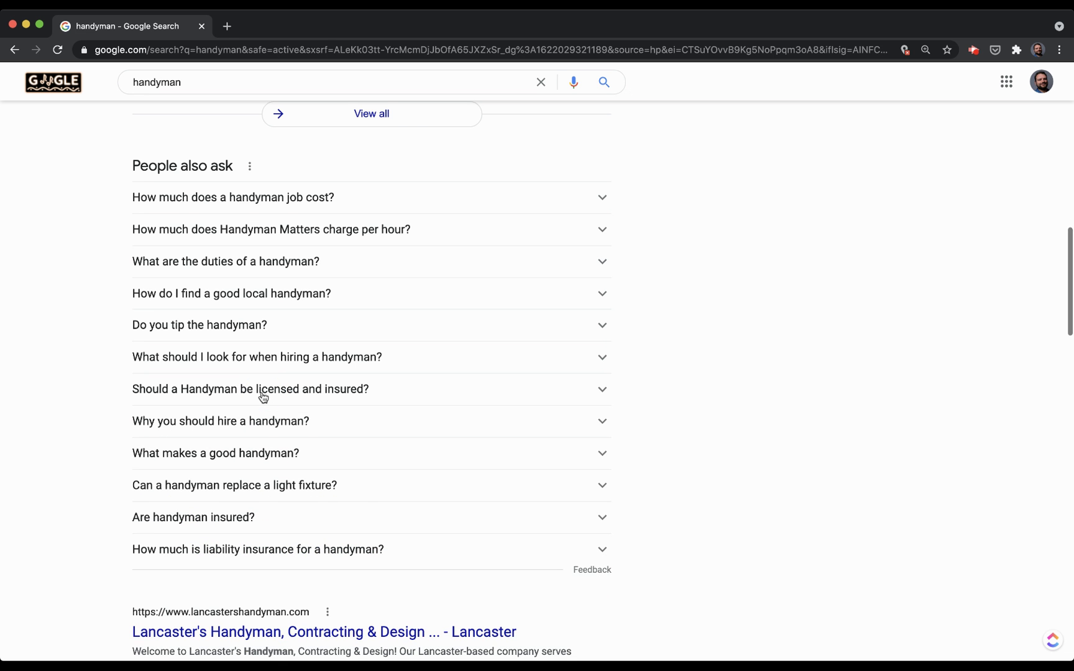
{"action": "scroll", "coordinate": [263, 397], "scroll_direction": "up", "scroll_amount": 10}
{"action": "scroll", "coordinate": [319, 410], "scroll_direction": "down", "scroll_amount": 11}
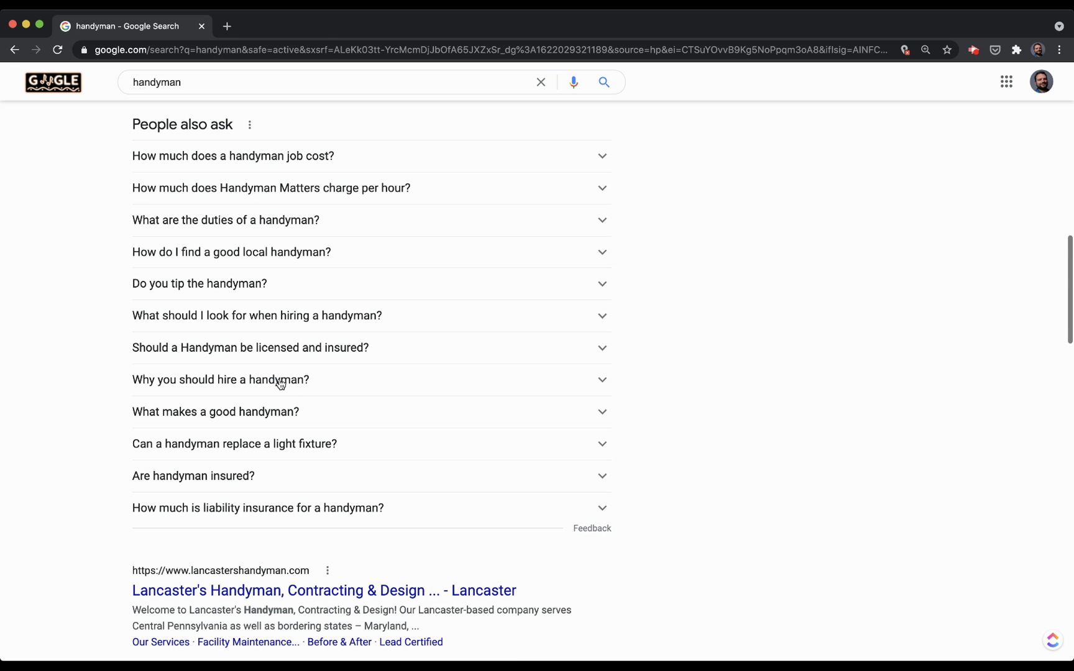
{"action": "scroll", "coordinate": [280, 383], "scroll_direction": "down", "scroll_amount": 15}
{"action": "double_click", "coordinate": [183, 83]}
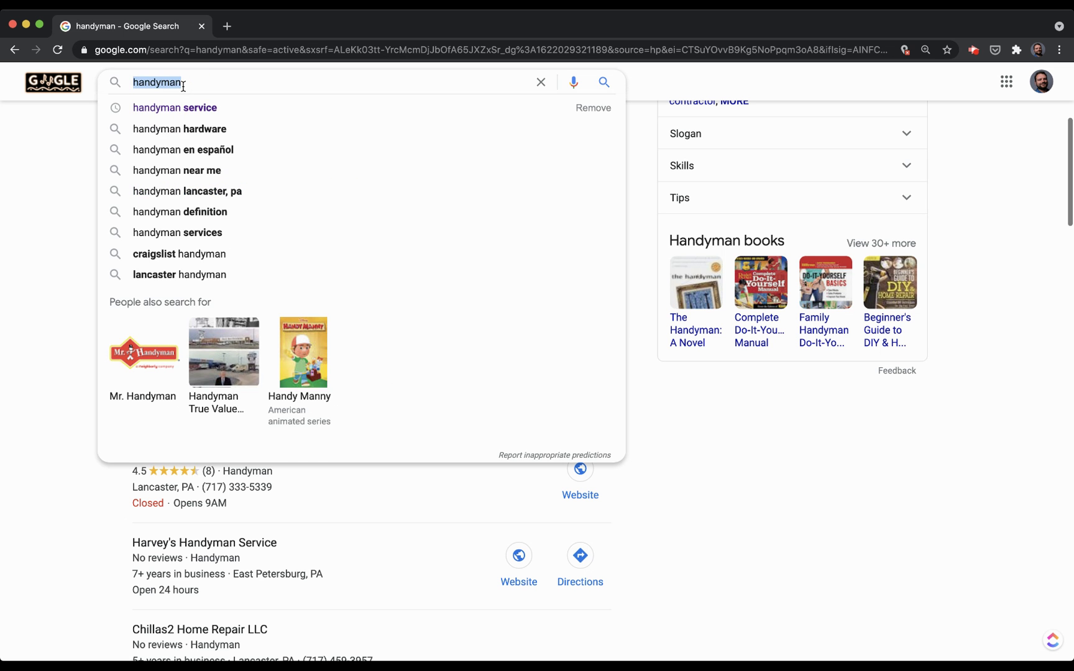
Step: Search Google for 'lawn care'
{"action": "type", "text": "lawn care"}
{"action": "key", "text": "Return"}
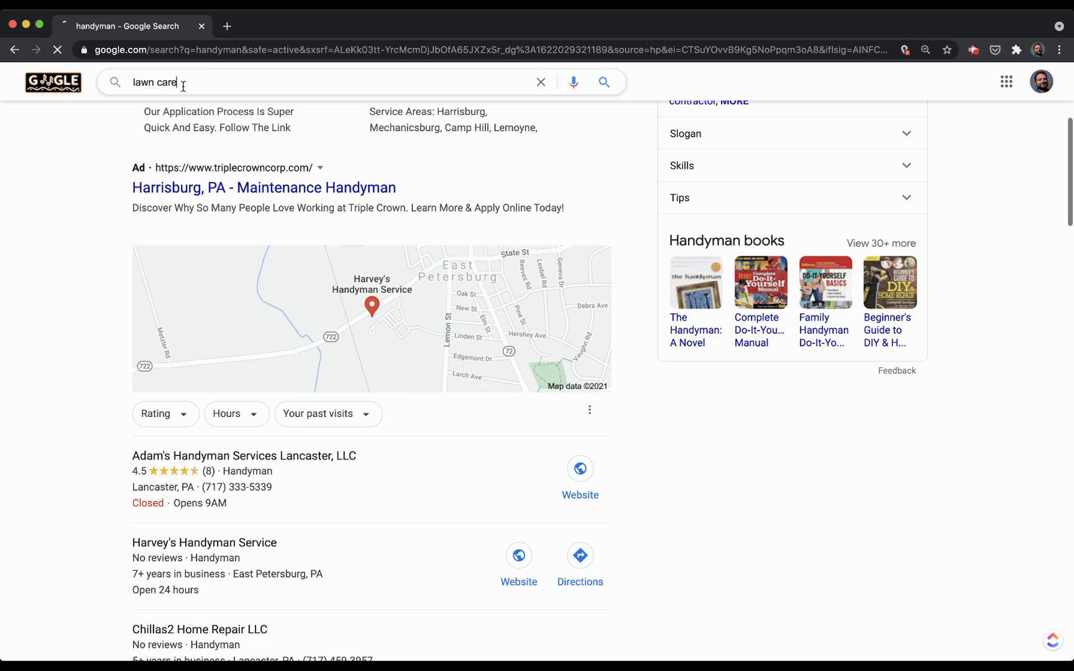
{"action": "scroll", "coordinate": [259, 297], "scroll_direction": "down", "scroll_amount": 10}
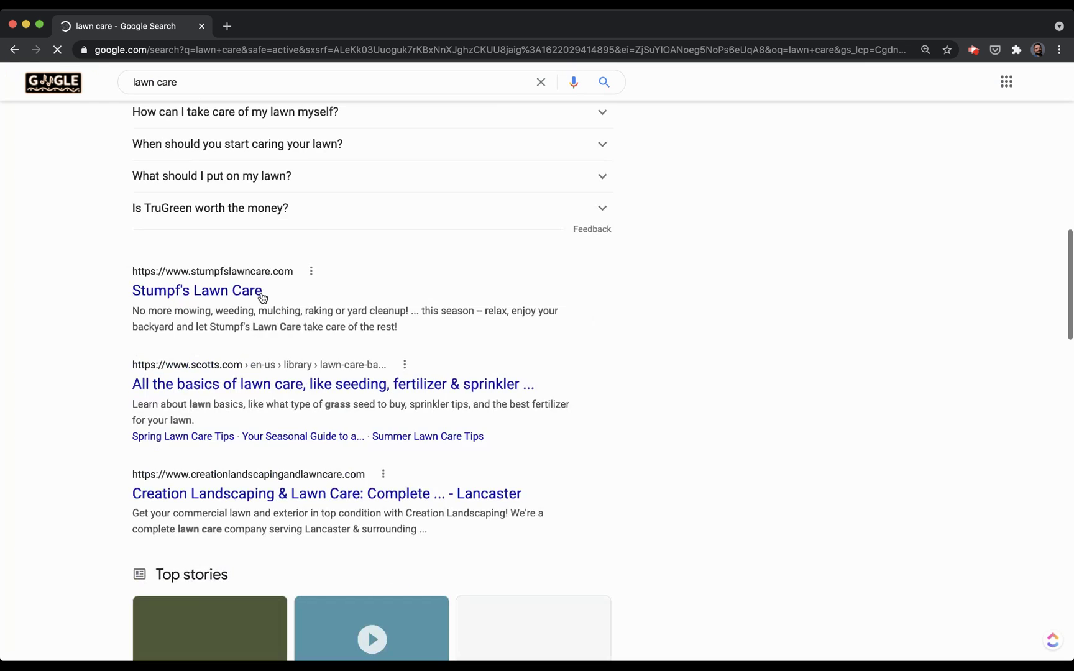
{"action": "scroll", "coordinate": [261, 297], "scroll_direction": "up", "scroll_amount": 2}
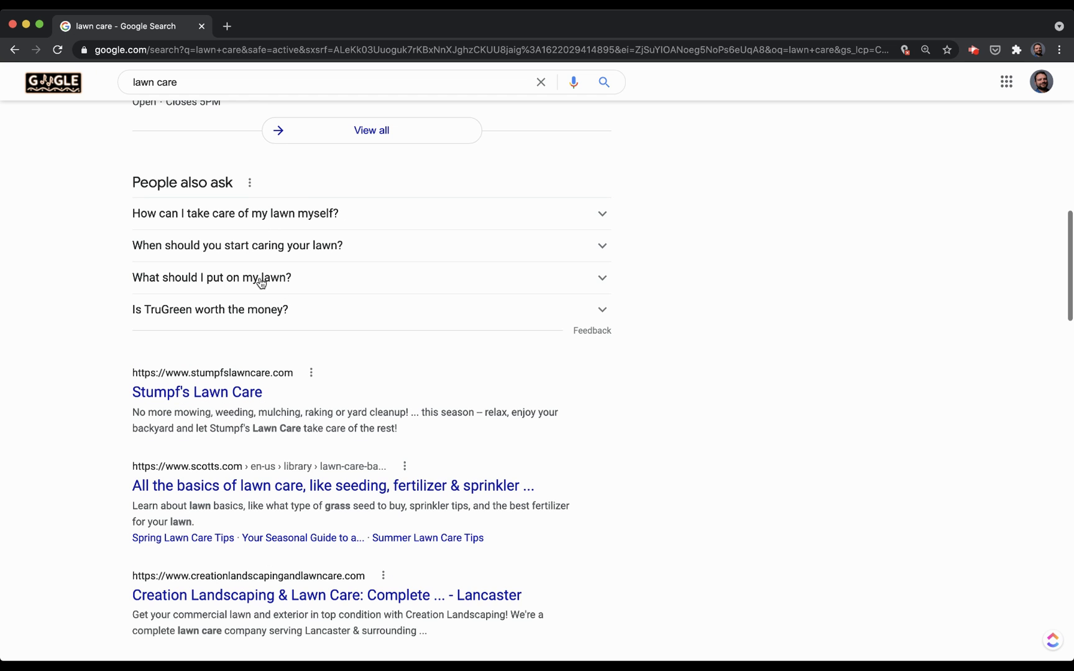
Step: Expand and collapse the TruGreen and best lawn service questions to load more
{"action": "left_click", "coordinate": [259, 310]}
{"action": "left_click", "coordinate": [259, 311]}
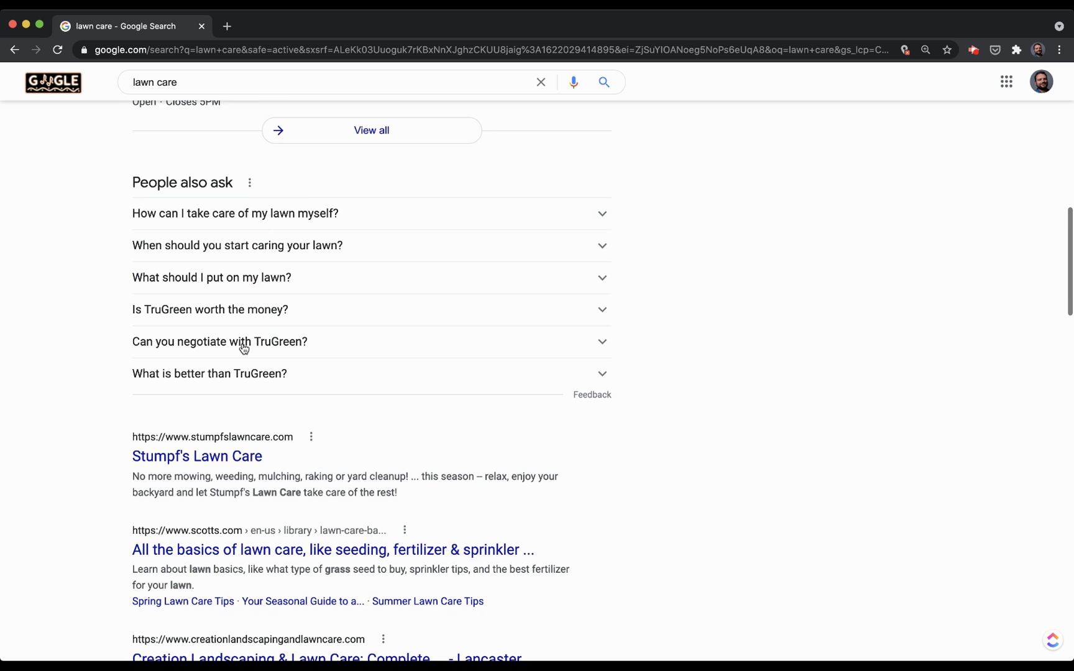
{"action": "left_click", "coordinate": [240, 380]}
{"action": "left_click", "coordinate": [241, 377]}
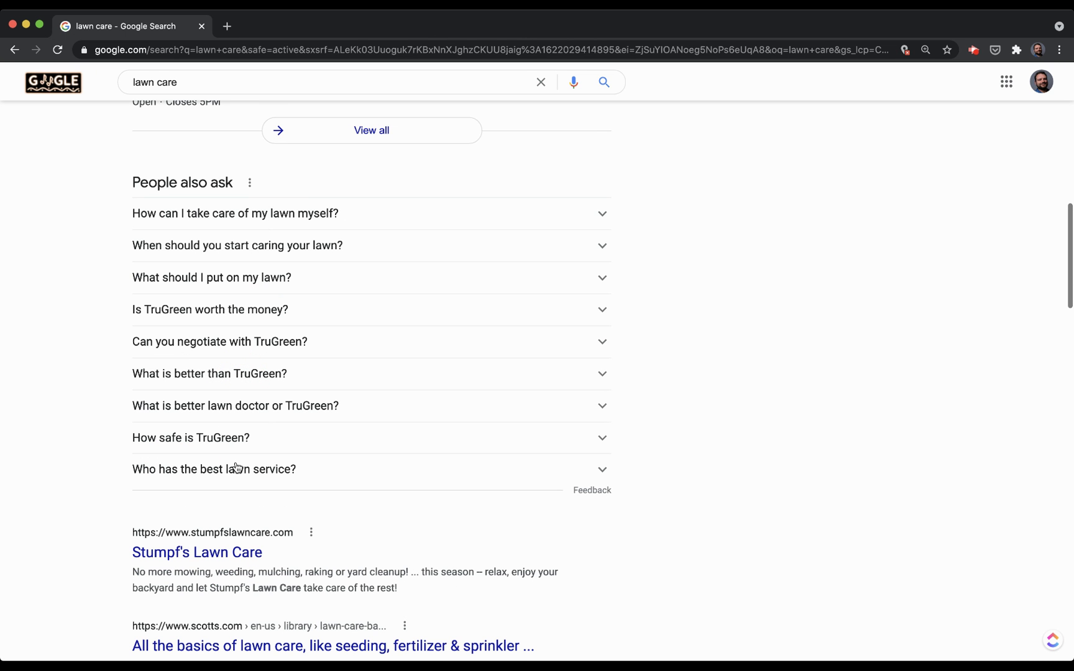
{"action": "left_click", "coordinate": [224, 480]}
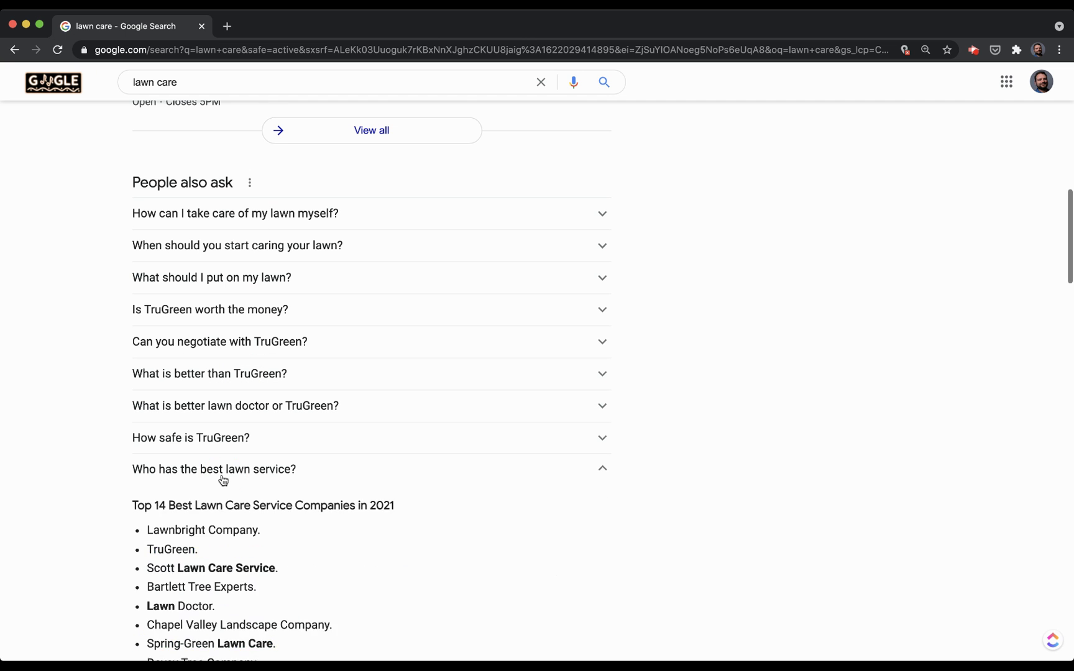
{"action": "left_click", "coordinate": [224, 480]}
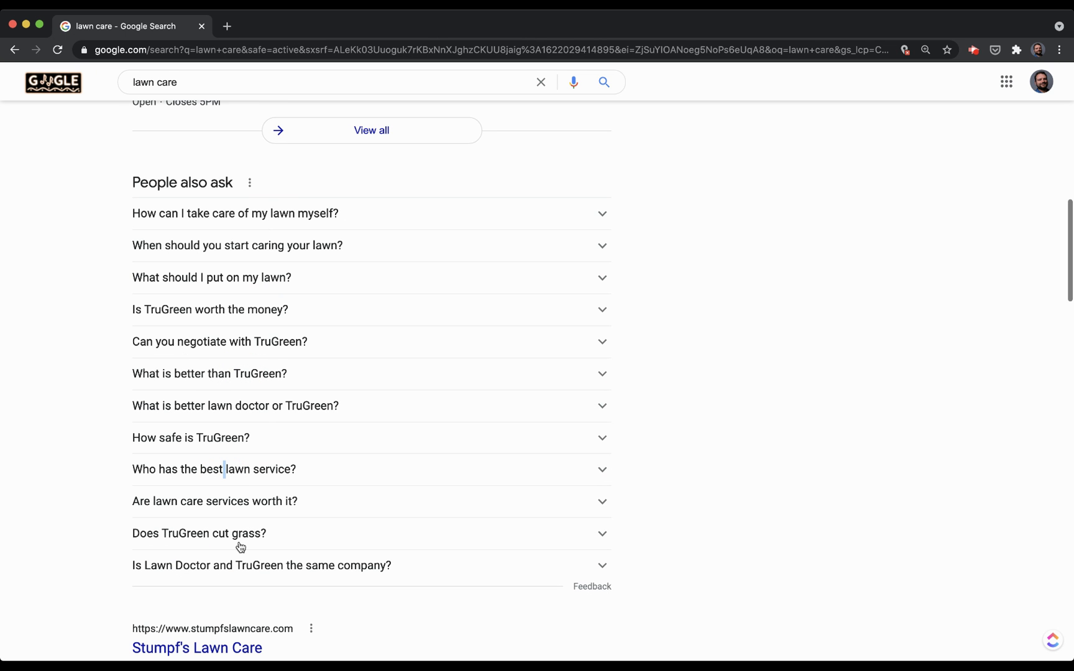
Step: Replace 'lawn care' with 'handyman', search, and scroll down to Related searches
{"action": "scroll", "coordinate": [240, 547], "scroll_direction": "up", "scroll_amount": 15}
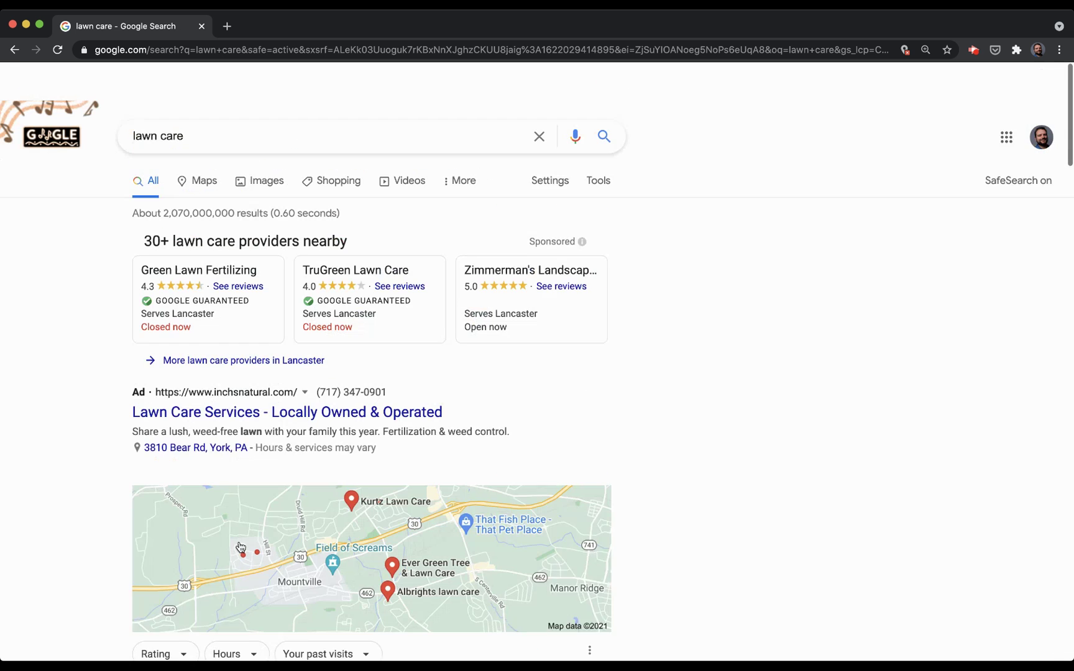
{"action": "triple_click", "coordinate": [205, 105]}
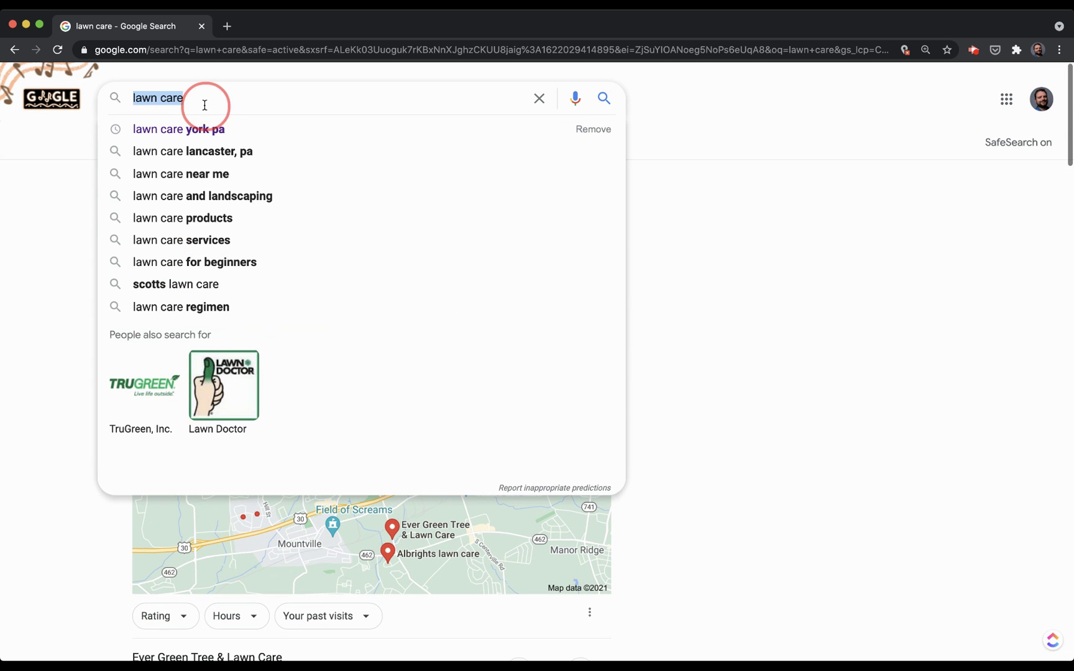
{"action": "key", "text": "BackSpace"}
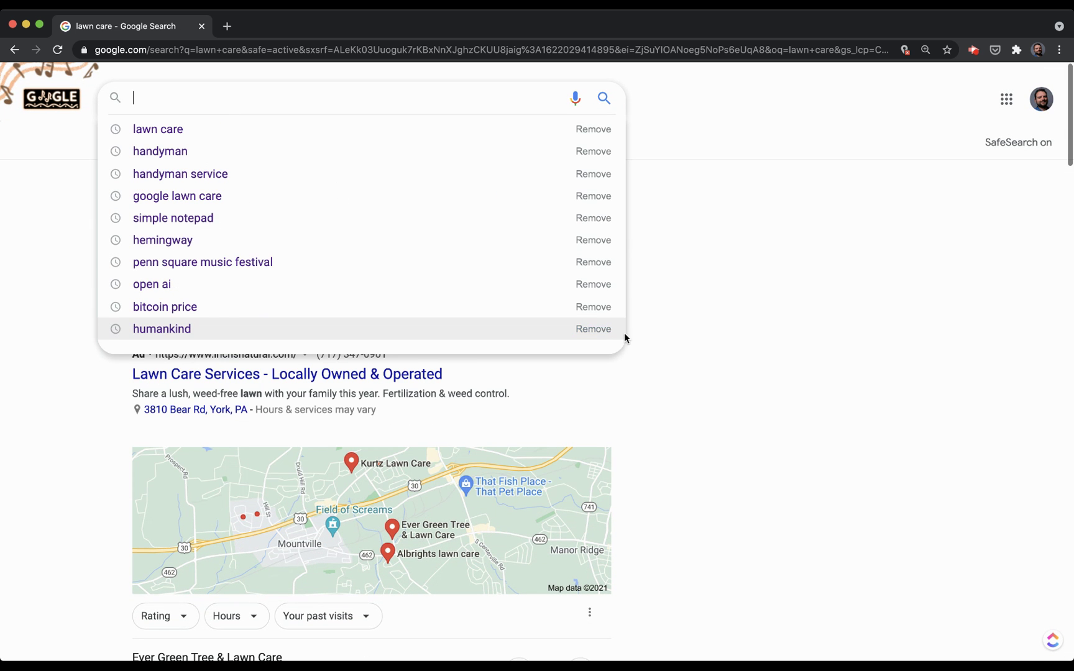
{"action": "type", "text": "handy"}
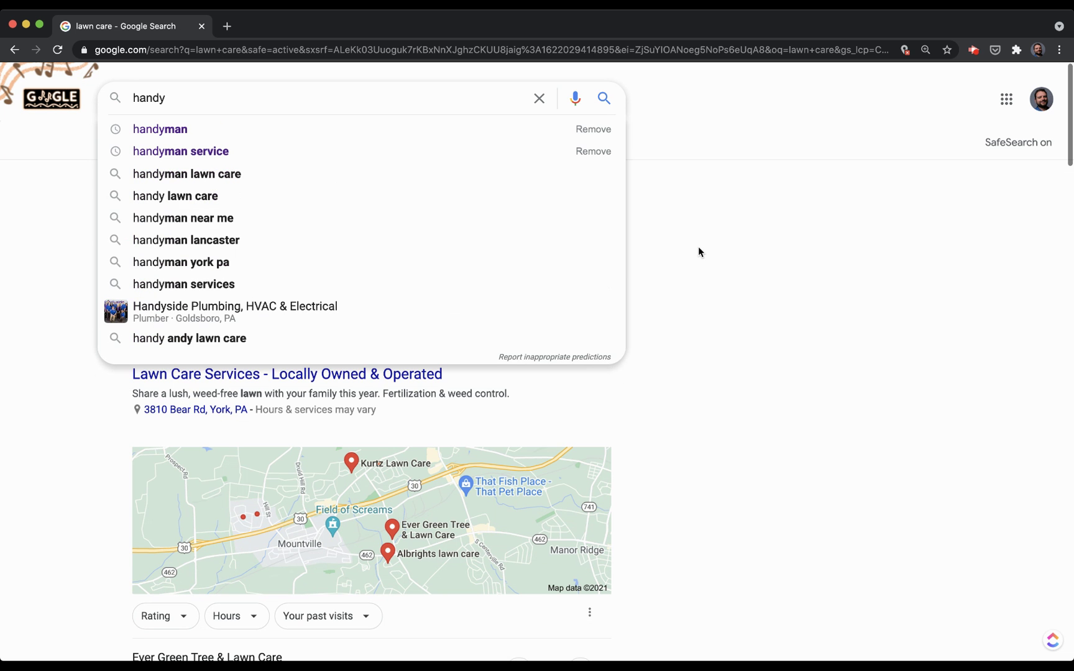
{"action": "type", "text": "man"}
{"action": "key", "text": "Return"}
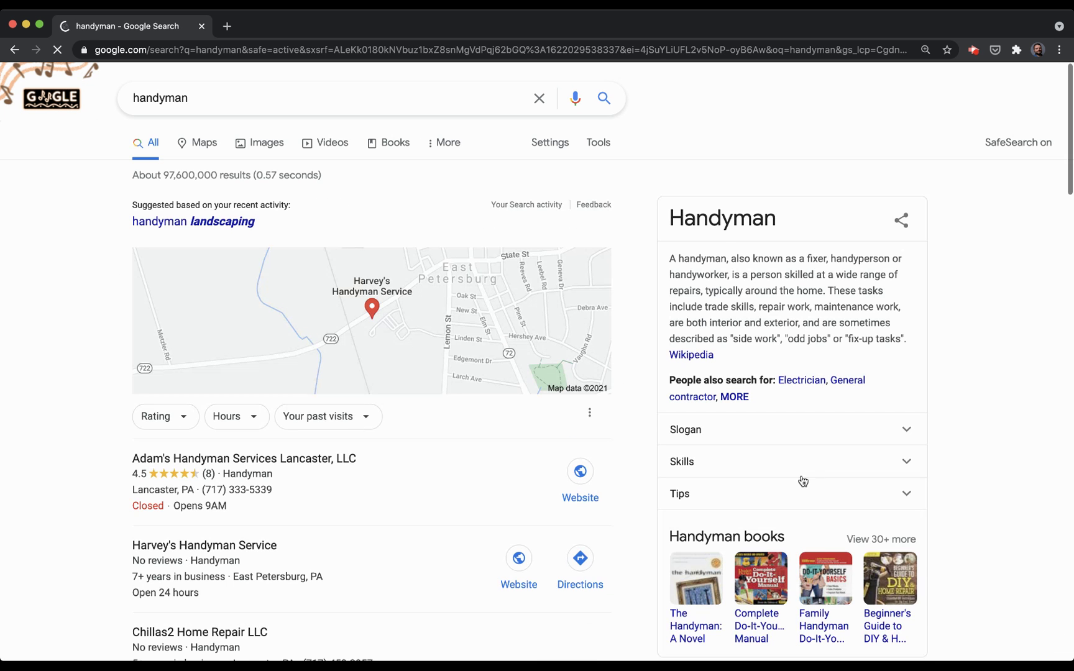
{"action": "scroll", "coordinate": [681, 453], "scroll_direction": "down", "scroll_amount": 10}
{"action": "scroll", "coordinate": [680, 455], "scroll_direction": "down", "scroll_amount": 15}
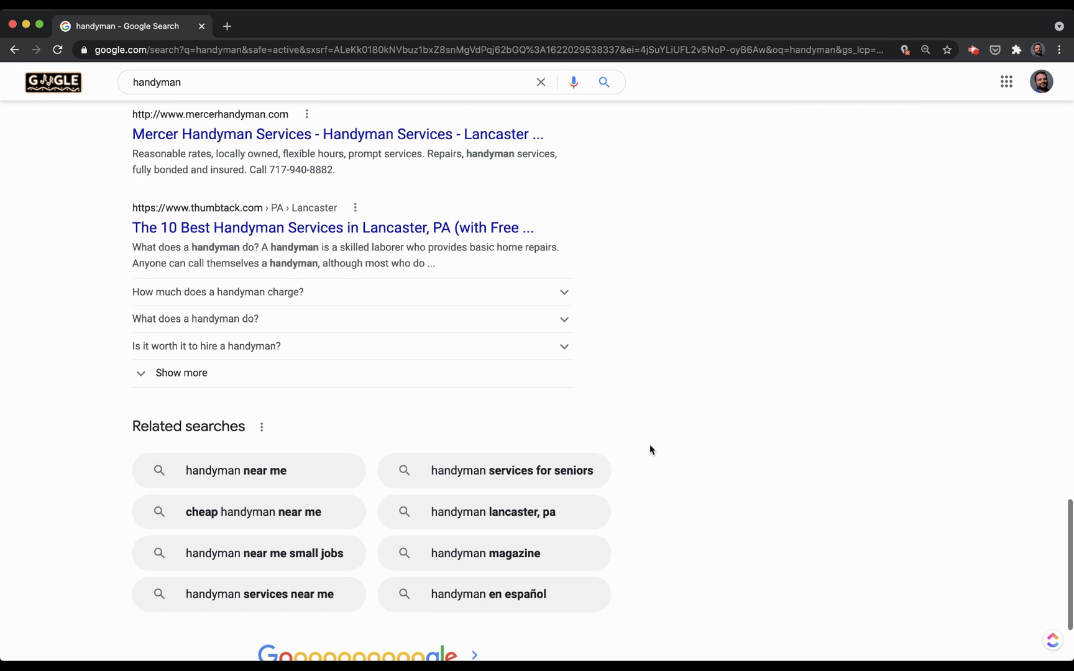
{"action": "scroll", "coordinate": [649, 445], "scroll_direction": "down", "scroll_amount": 2}
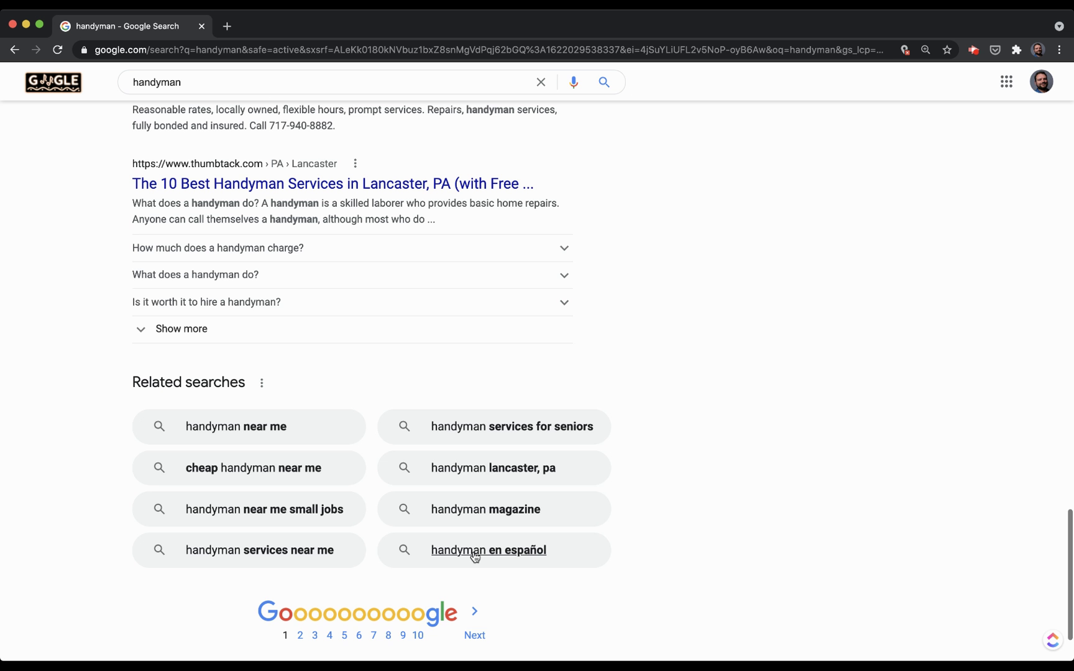
Step: Type 'handy' over the query to view predictions, then scroll back to Related searches
{"action": "scroll", "coordinate": [218, 106], "scroll_direction": "up", "scroll_amount": 10}
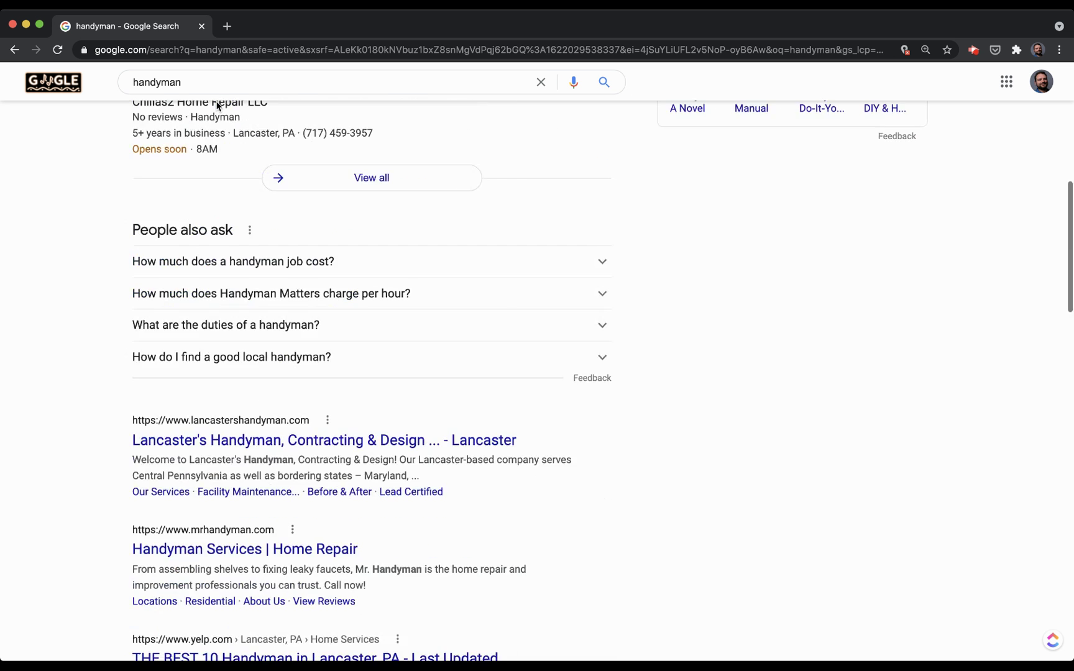
{"action": "scroll", "coordinate": [215, 99], "scroll_direction": "up", "scroll_amount": 6}
{"action": "double_click", "coordinate": [198, 98]}
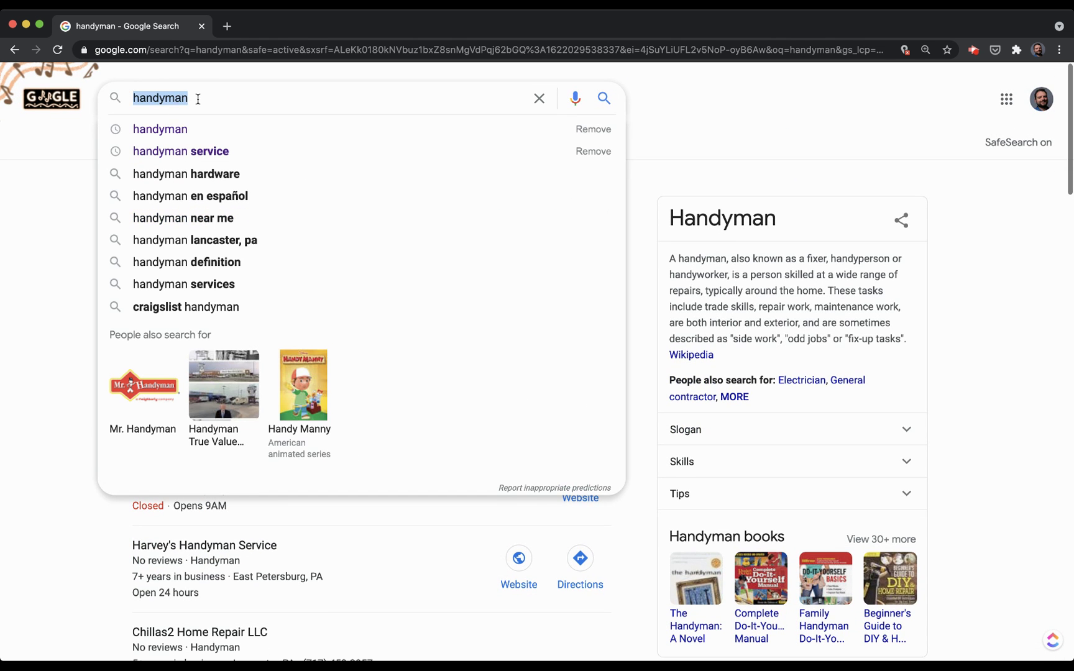
{"action": "type", "text": "handy"}
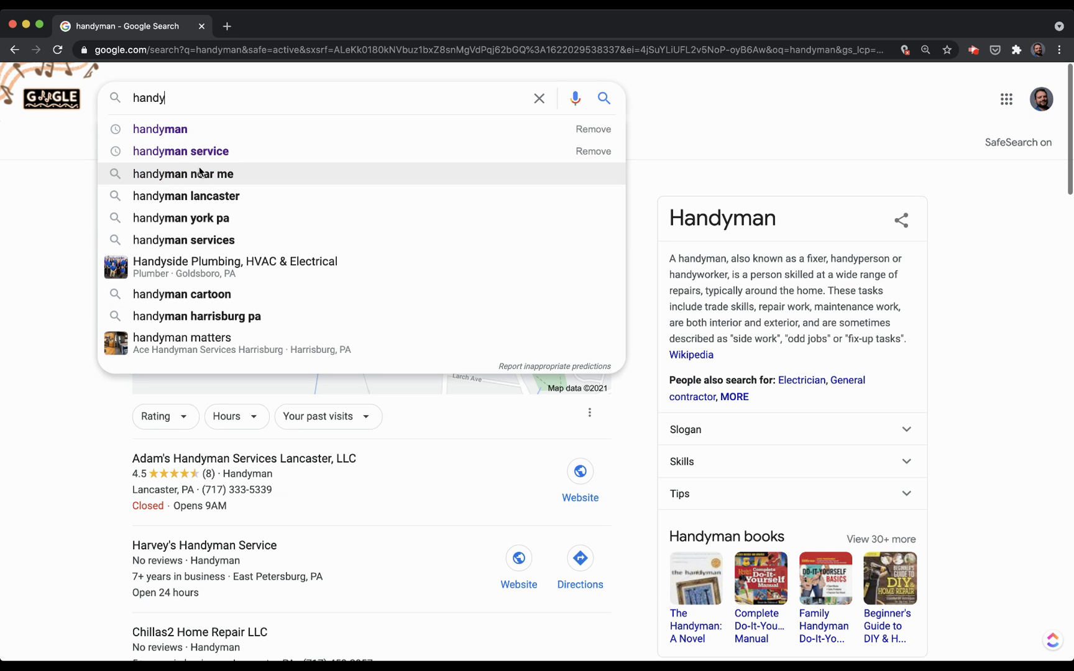
{"action": "left_click", "coordinate": [89, 300]}
{"action": "scroll", "coordinate": [92, 306], "scroll_direction": "down", "scroll_amount": 7}
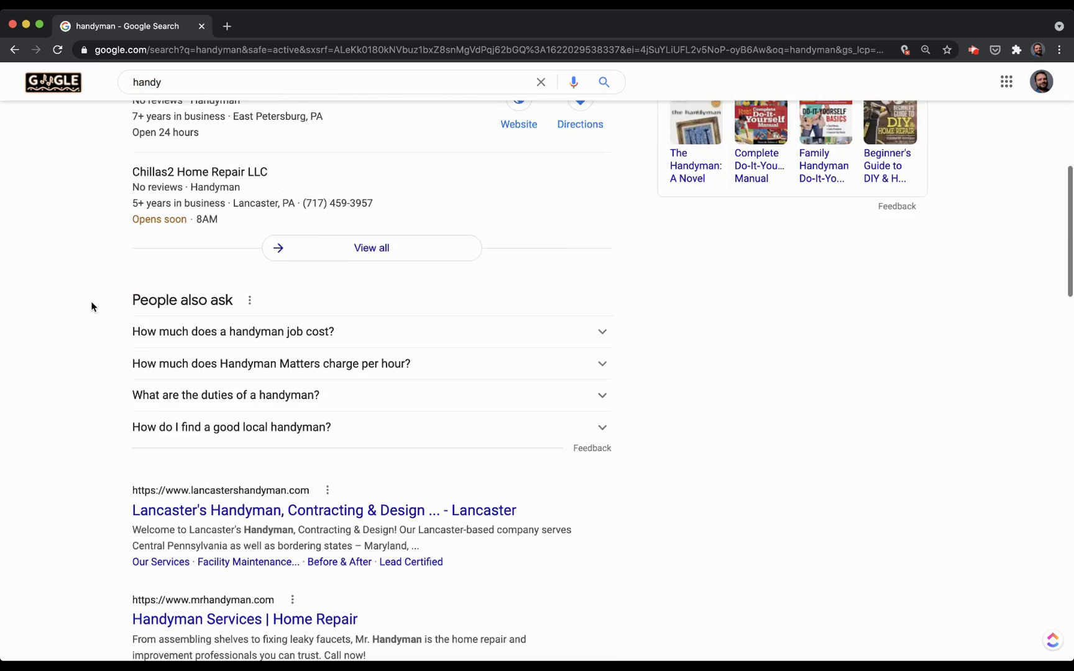
{"action": "scroll", "coordinate": [92, 306], "scroll_direction": "down", "scroll_amount": 5}
{"action": "scroll", "coordinate": [92, 306], "scroll_direction": "up", "scroll_amount": 4}
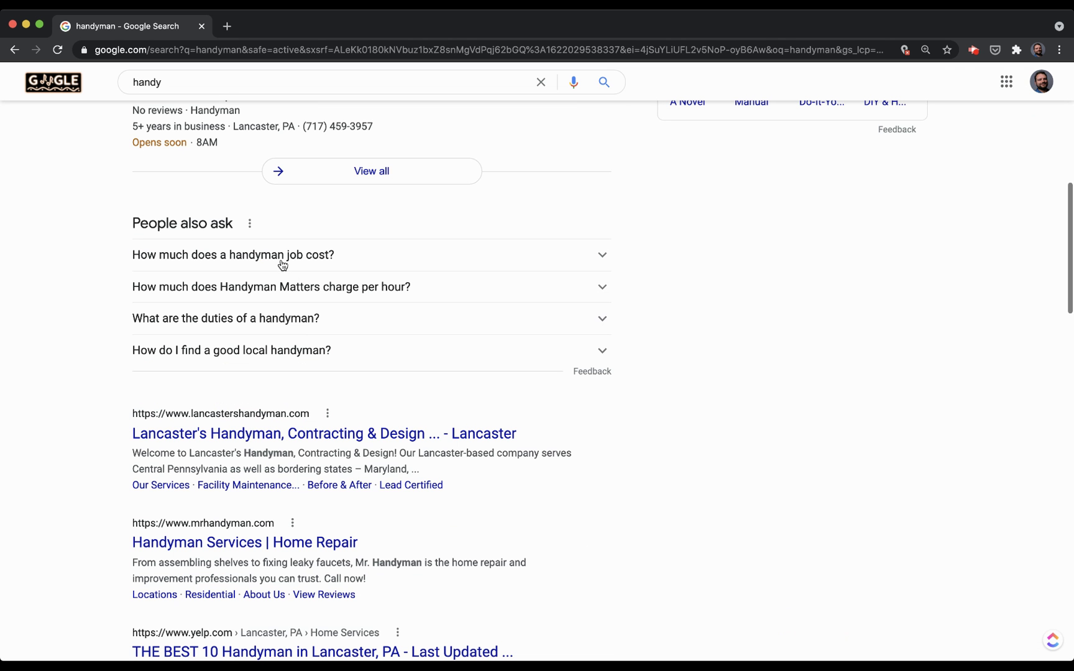
{"action": "scroll", "coordinate": [289, 353], "scroll_direction": "down", "scroll_amount": 20}
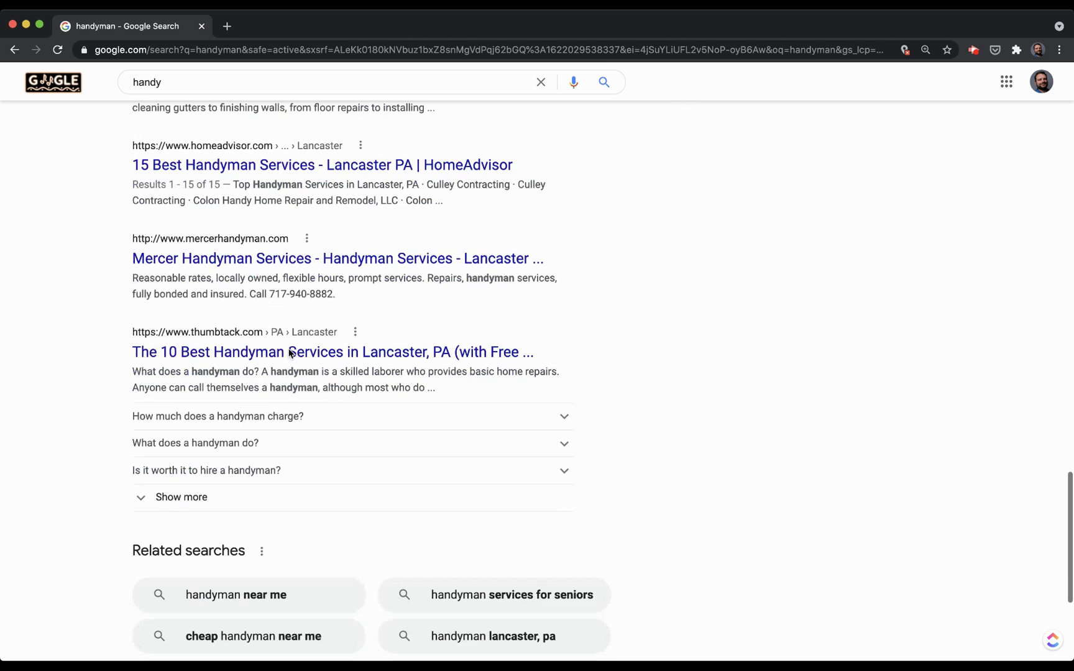